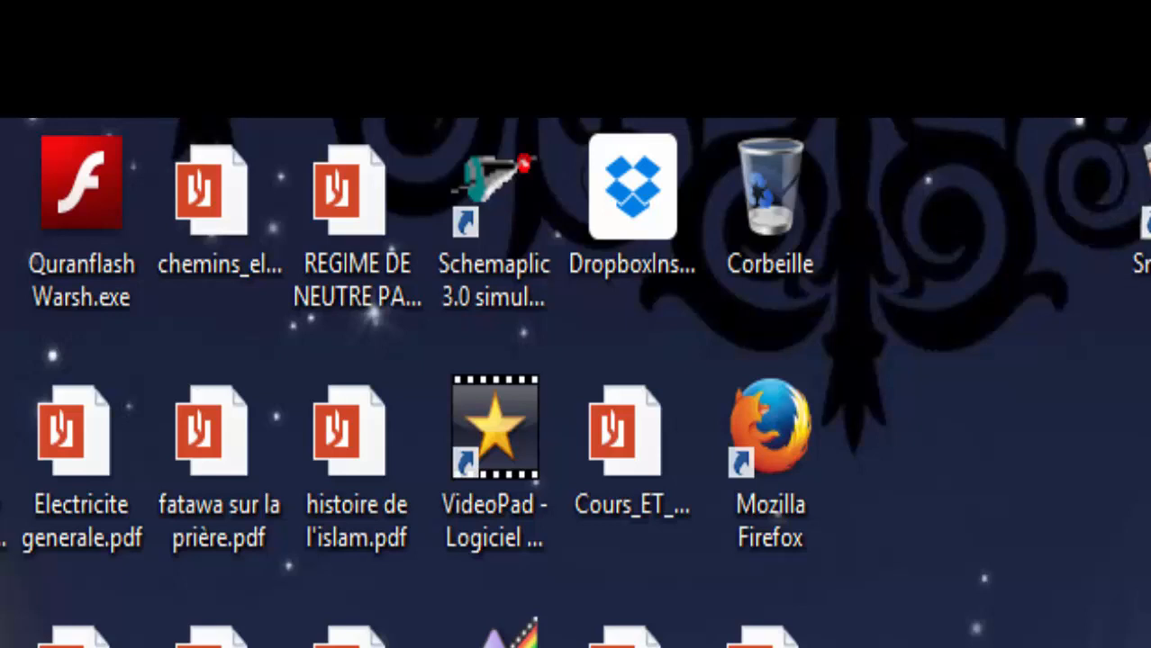
Launch the Schemaplic 3.0 simulator from its desktop shortcut.
{"action": "left_click", "coordinate": [781, 416]}
{"action": "left_click", "coordinate": [581, 281]}
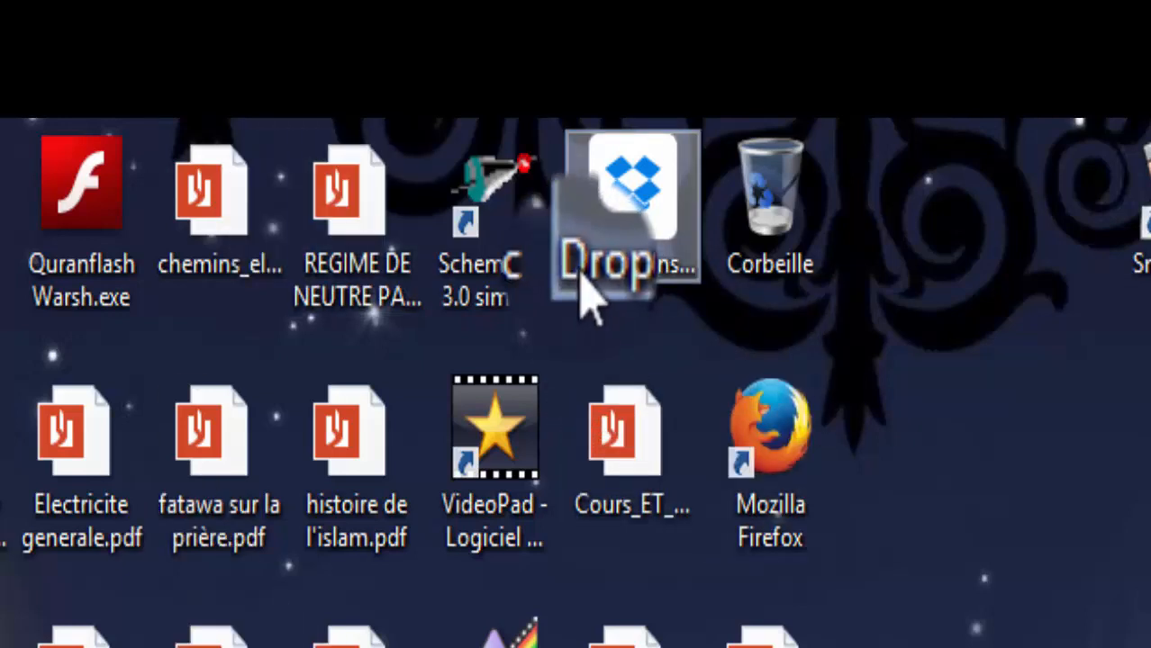
{"action": "left_click", "coordinate": [547, 305]}
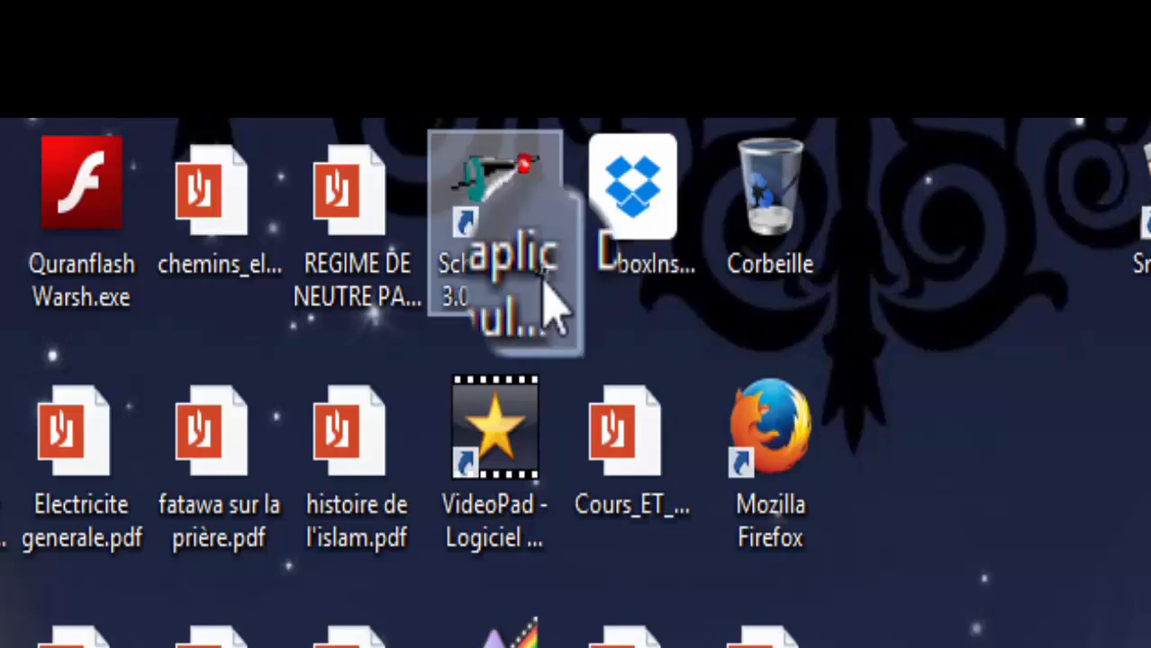
{"action": "left_click", "coordinate": [542, 277]}
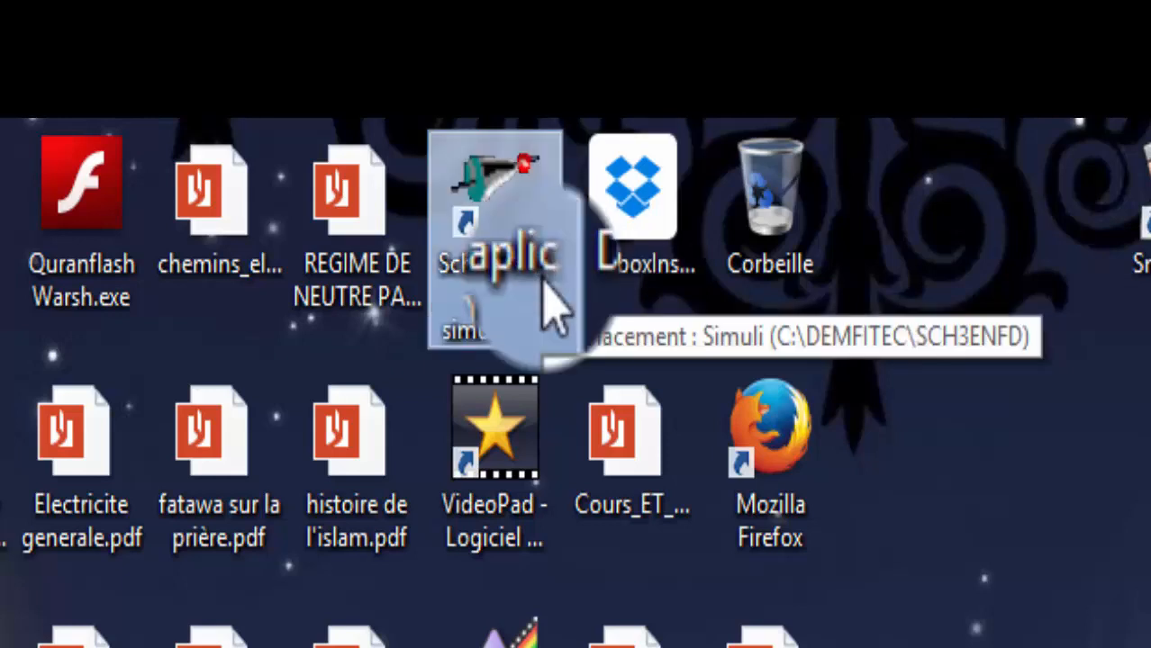
{"action": "double_click", "coordinate": [543, 278]}
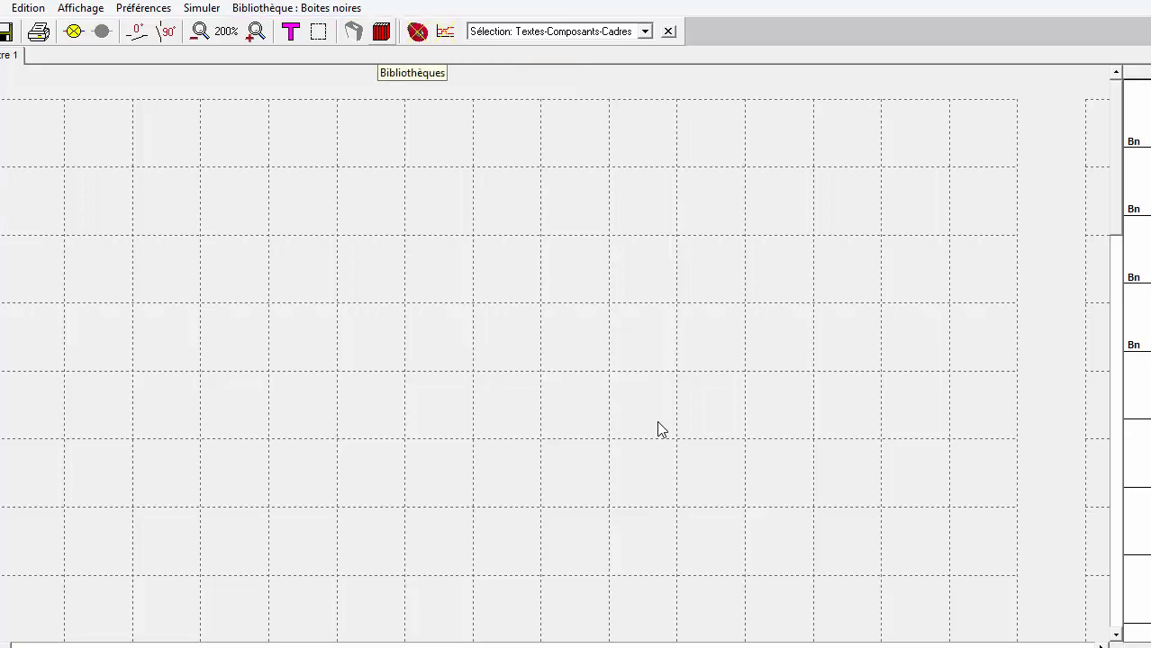
Look through the list of component libraries, from Boites noires to Personnalisé.
{"action": "left_click", "coordinate": [381, 32]}
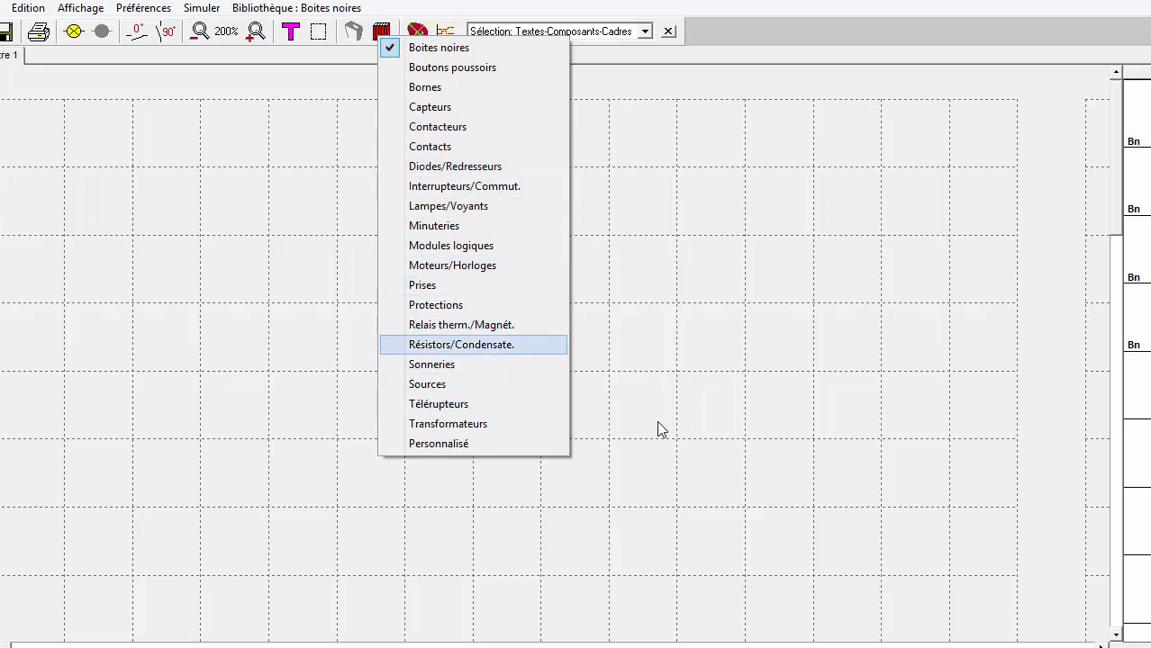
{"action": "key", "text": "Up"}
{"action": "key", "text": "Up"}
{"action": "key", "text": "Up"}
{"action": "key", "text": "Up"}
{"action": "key", "text": "Up"}
{"action": "key", "text": "Up"}
{"action": "key", "text": "Up"}
{"action": "key", "text": "Up"}
{"action": "key", "text": "Up"}
{"action": "key", "text": "Up"}
{"action": "key", "text": "Up"}
{"action": "key", "text": "Up"}
{"action": "key", "text": "Up"}
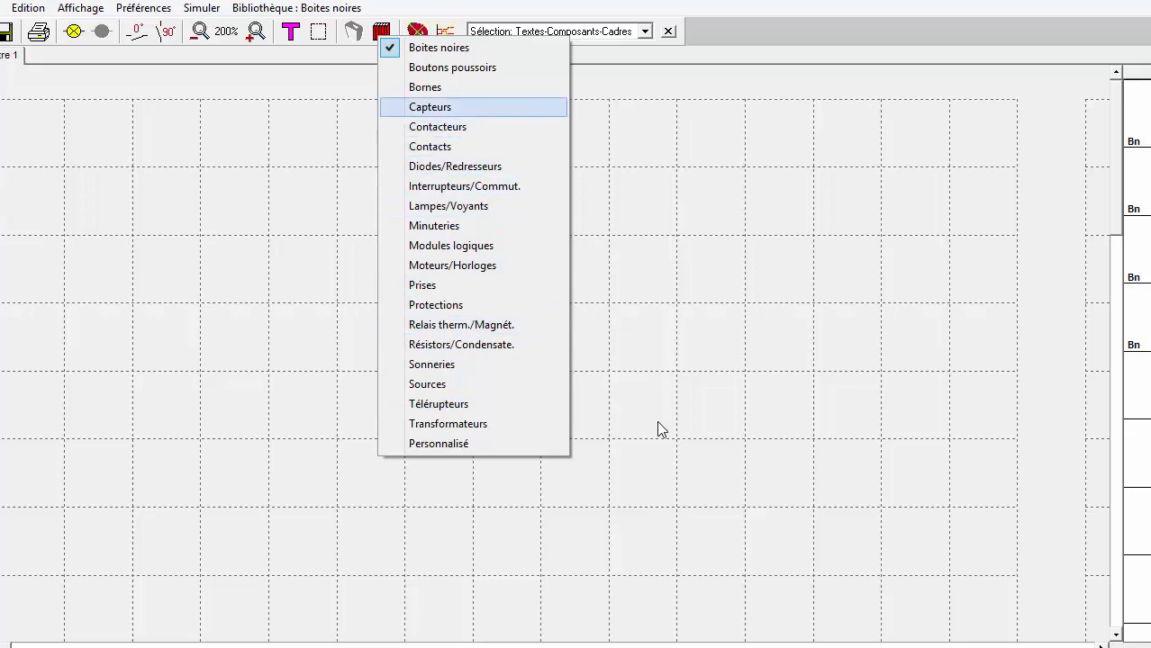
{"action": "key", "text": "Down"}
{"action": "key", "text": "Down"}
{"action": "key", "text": "Down"}
{"action": "key", "text": "Down"}
{"action": "key", "text": "Down"}
{"action": "key", "text": "Down"}
{"action": "key", "text": "Down"}
{"action": "key", "text": "Down"}
{"action": "key", "text": "Down"}
{"action": "key", "text": "Down"}
{"action": "key", "text": "Down"}
{"action": "key", "text": "Down"}
{"action": "key", "text": "Down"}
{"action": "key", "text": "Down"}
{"action": "key", "text": "Down"}
{"action": "key", "text": "Down"}
{"action": "key", "text": "Down"}
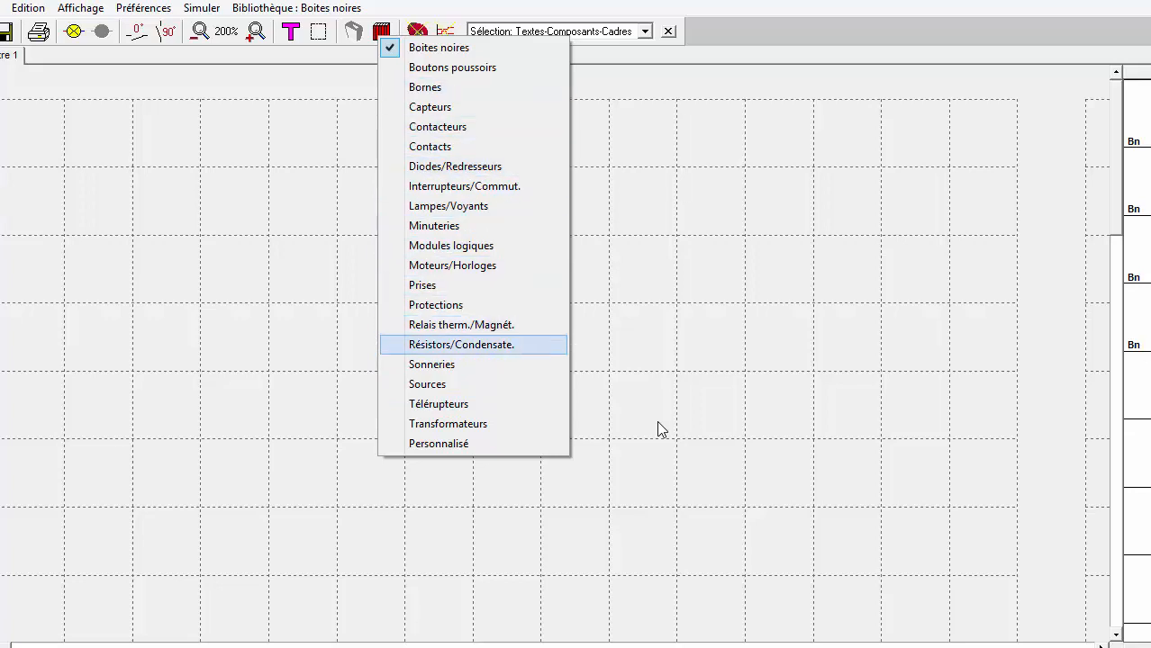
{"action": "key", "text": "Down"}
{"action": "key", "text": "Up"}
{"action": "key", "text": "Up"}
{"action": "key", "text": "Up"}
{"action": "key", "text": "Up"}
{"action": "key", "text": "Up"}
{"action": "key", "text": "Up"}
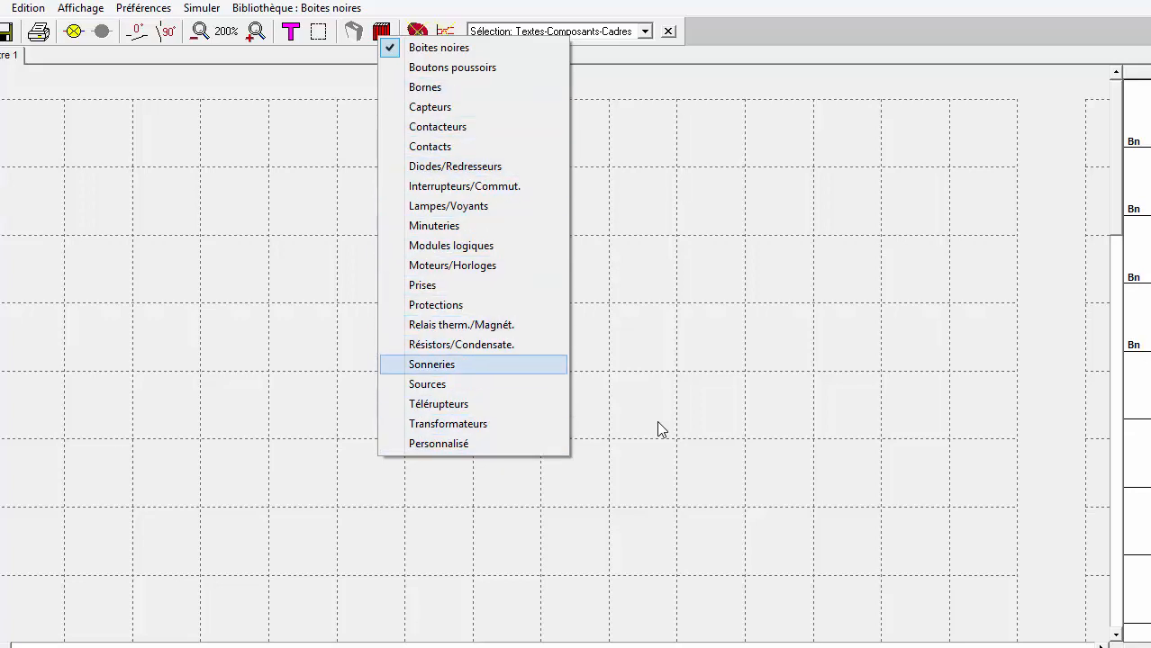
{"action": "key", "text": "Down"}
{"action": "key", "text": "Down"}
{"action": "key", "text": "Up"}
{"action": "key", "text": "Up"}
{"action": "key", "text": "Up"}
{"action": "key", "text": "Up"}
{"action": "key", "text": "Up"}
{"action": "key", "text": "Up"}
{"action": "key", "text": "Up"}
{"action": "key", "text": "Up"}
{"action": "key", "text": "Up"}
{"action": "key", "text": "Up"}
{"action": "key", "text": "Up"}
{"action": "key", "text": "Up"}
{"action": "key", "text": "Up"}
{"action": "key", "text": "Up"}
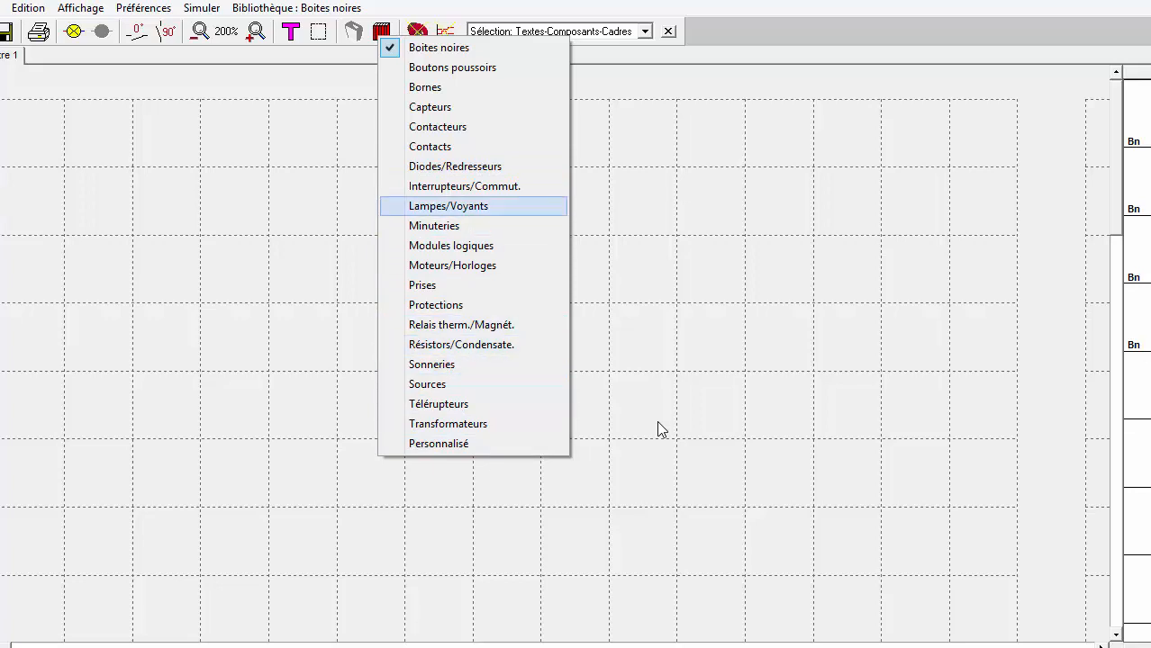
{"action": "key", "text": "Down"}
{"action": "key", "text": "Down"}
{"action": "key", "text": "Down"}
{"action": "key", "text": "Down"}
{"action": "key", "text": "Down"}
{"action": "key", "text": "Down"}
{"action": "key", "text": "Down"}
{"action": "key", "text": "Up"}
{"action": "key", "text": "Up"}
{"action": "key", "text": "Up"}
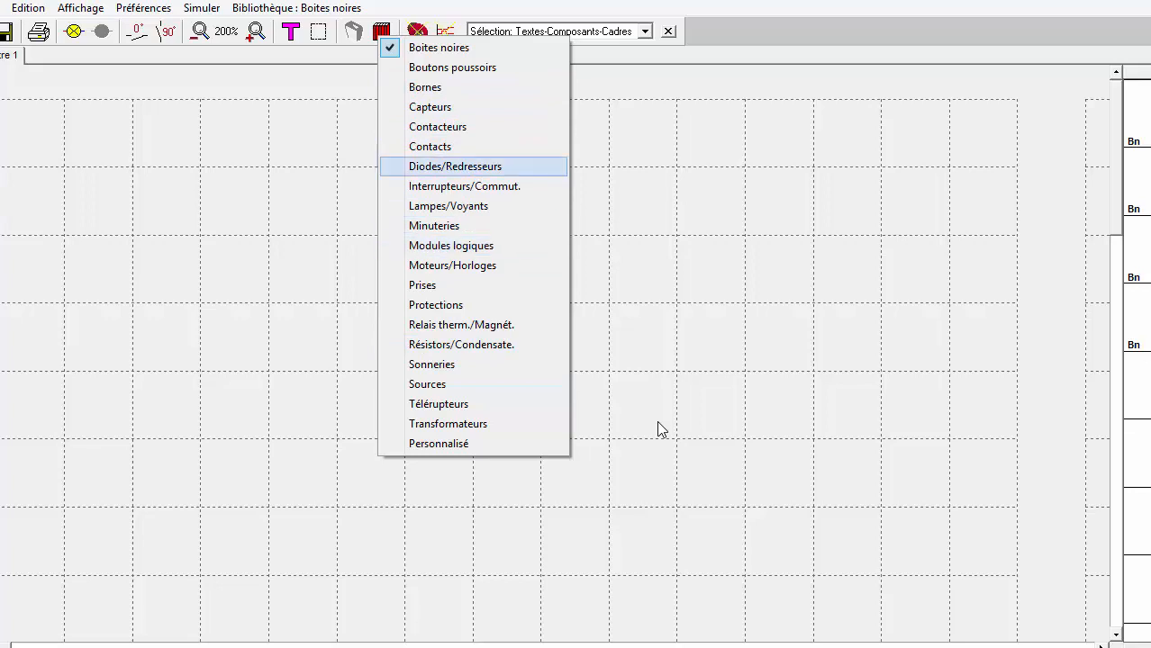
{"action": "key", "text": "Down"}
{"action": "key", "text": "Down"}
{"action": "key", "text": "Down"}
{"action": "key", "text": "Down"}
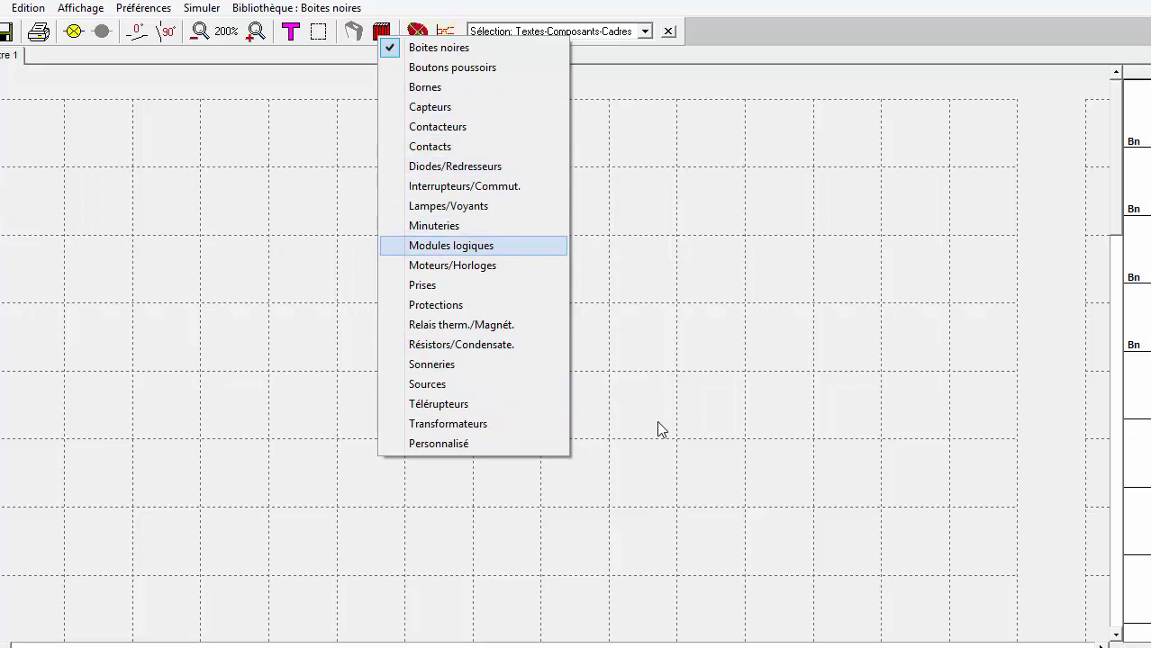
Load the Moteurs/Horloges library and place the three-phase M3~ motor in the lower-left area of the schematic grid.
{"action": "key", "text": "Down"}
{"action": "key", "text": "Return"}
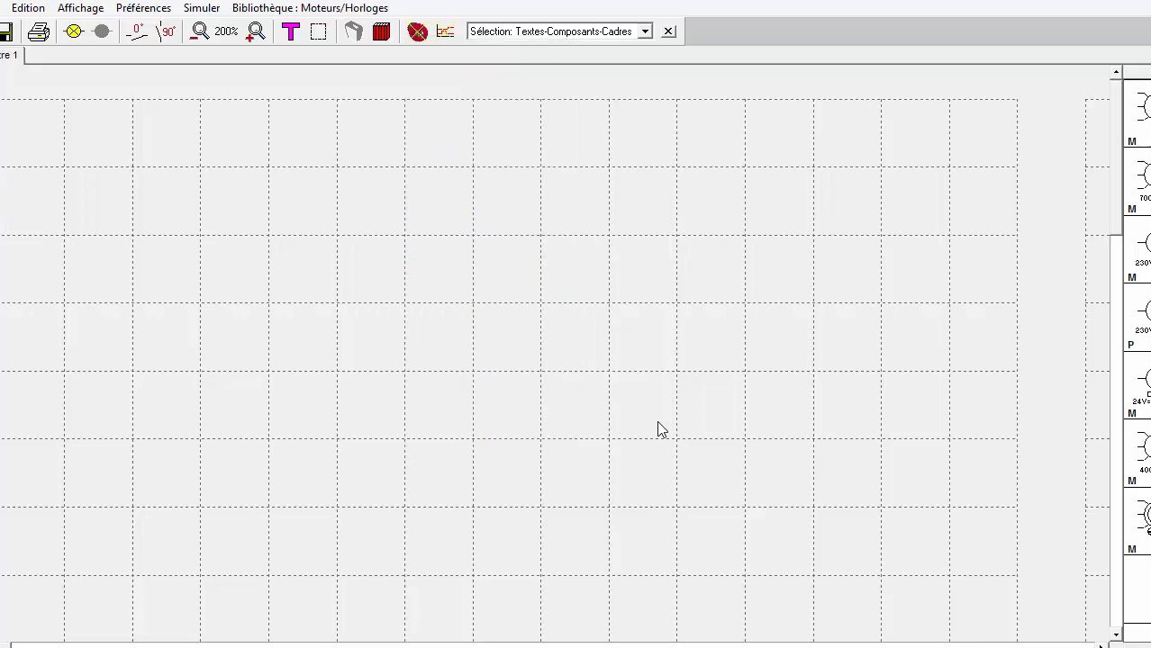
{"action": "mouse_move", "coordinate": [1143, 107]}
{"action": "left_mouse_down"}
{"action": "mouse_move", "coordinate": [775, 268]}
{"action": "mouse_move", "coordinate": [434, 266]}
{"action": "mouse_move", "coordinate": [94, 333]}
{"action": "mouse_move", "coordinate": [231, 469]}
{"action": "mouse_move", "coordinate": [231, 401]}
{"action": "mouse_move", "coordinate": [232, 469]}
{"action": "mouse_move", "coordinate": [163, 469]}
{"action": "mouse_move", "coordinate": [232, 469]}
{"action": "mouse_move", "coordinate": [163, 537]}
{"action": "mouse_move", "coordinate": [231, 537]}
{"action": "mouse_move", "coordinate": [231, 469]}
{"action": "mouse_move", "coordinate": [163, 267]}
{"action": "mouse_move", "coordinate": [163, 127]}
{"action": "mouse_move", "coordinate": [170, 470]}
{"action": "left_mouse_up"}
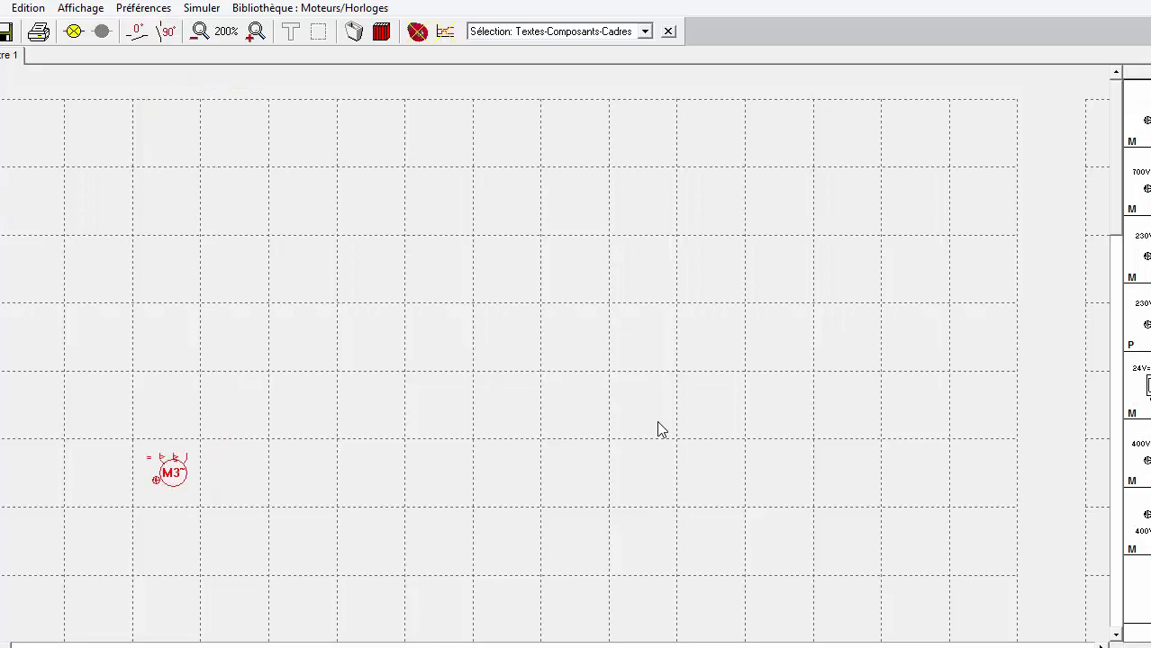
{"action": "left_click", "coordinate": [170, 470]}
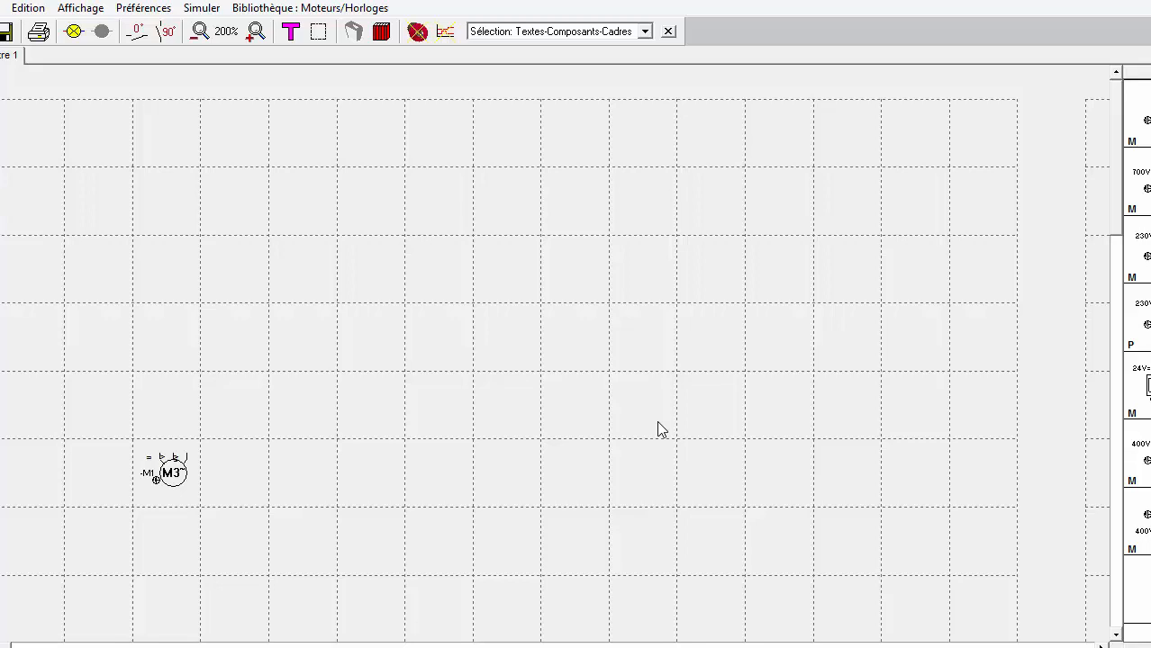
Place a three-pole thermal relay from the Relais therm./Magnét. library in the grid cell directly above the motor.
{"action": "left_click", "coordinate": [386, 36]}
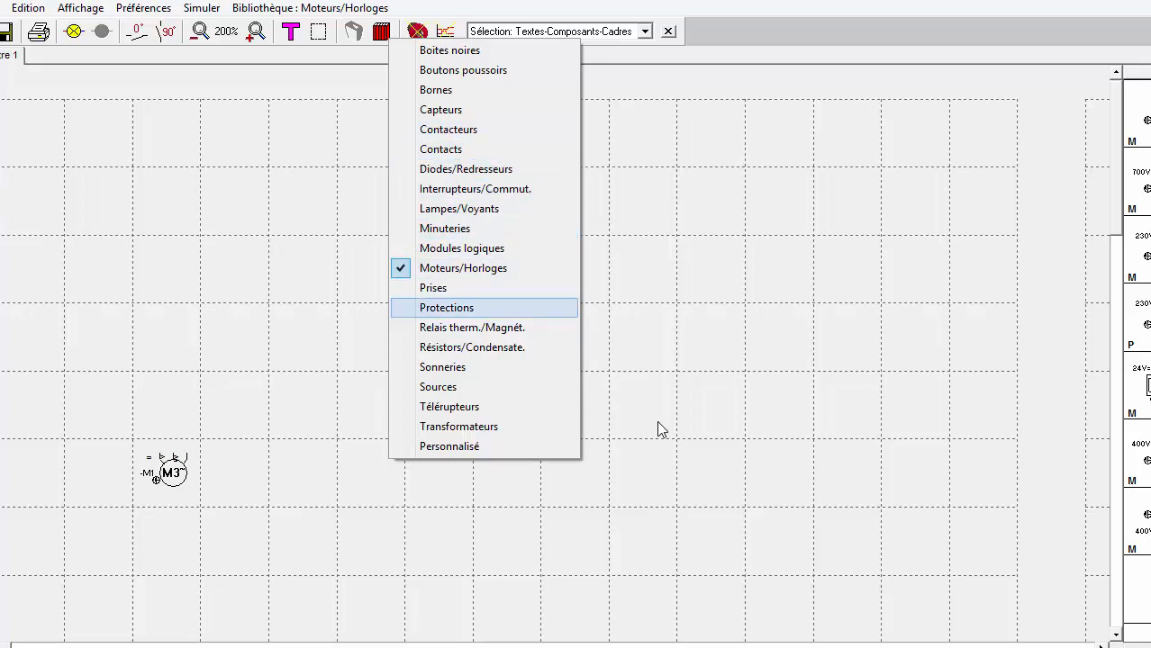
{"action": "left_click", "coordinate": [472, 328]}
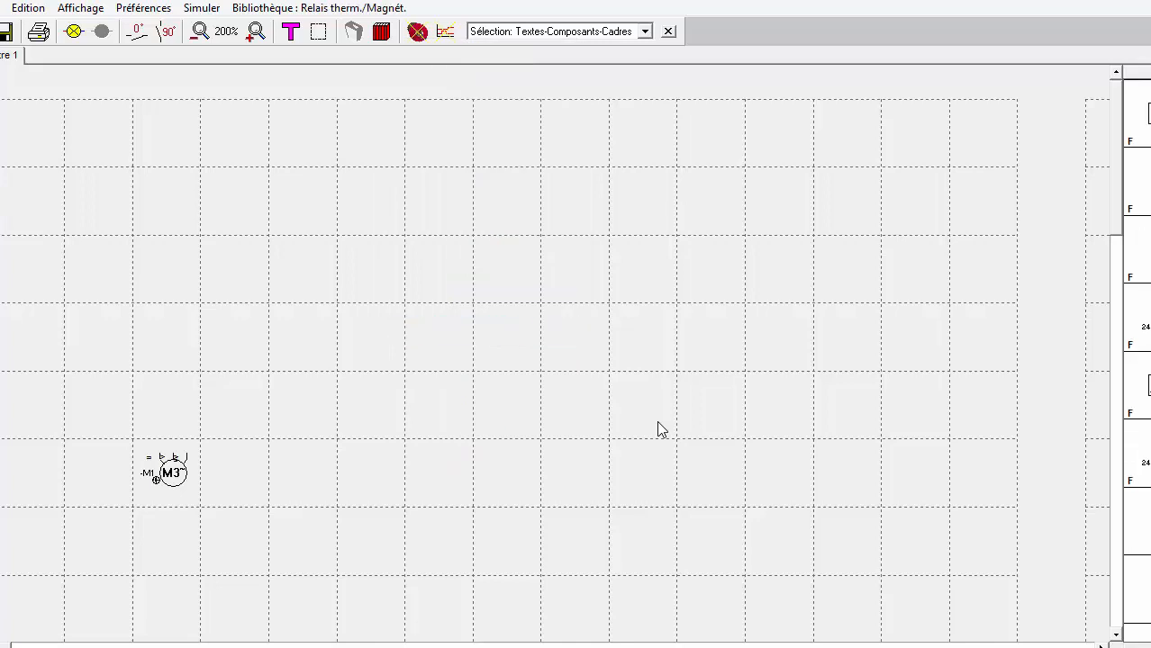
{"action": "left_click", "coordinate": [1144, 113]}
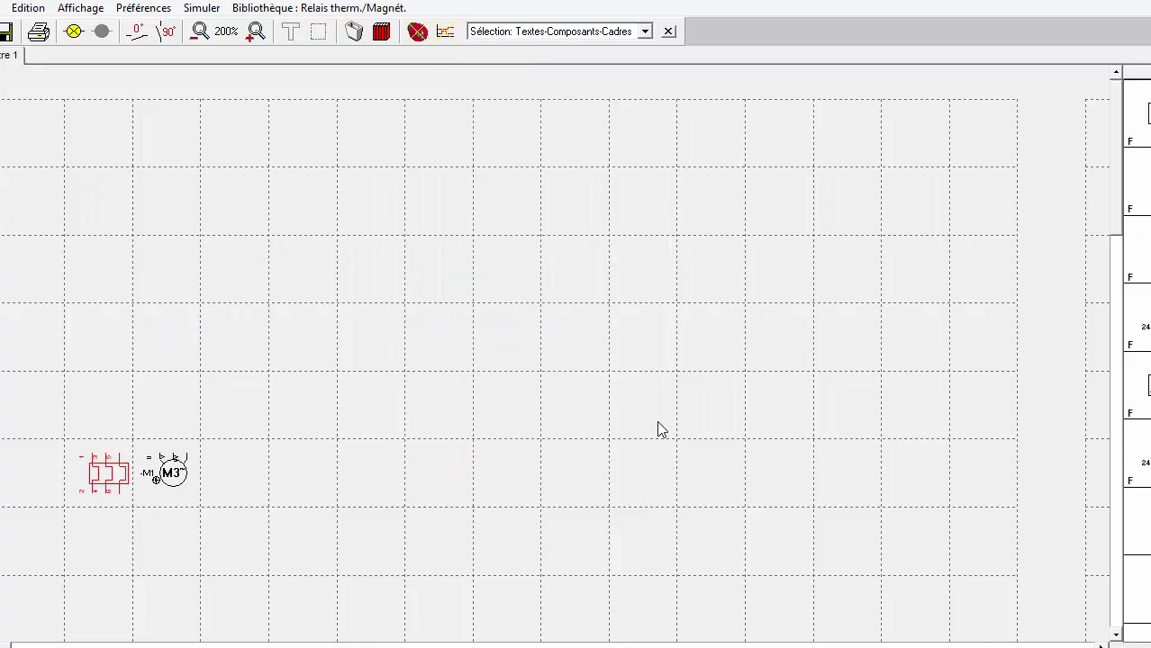
{"action": "left_click", "coordinate": [175, 406]}
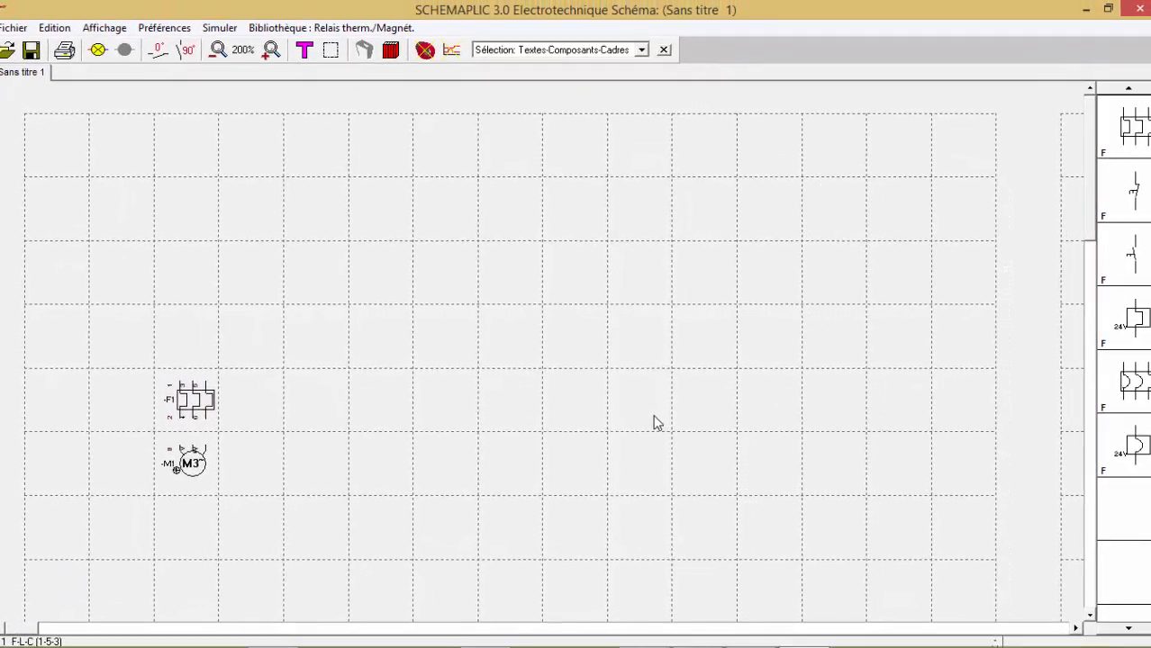
Place three-pole contactor contacts from the Contacteurs library directly above the thermal relay, with the designation KM1.
{"action": "left_click", "coordinate": [392, 56]}
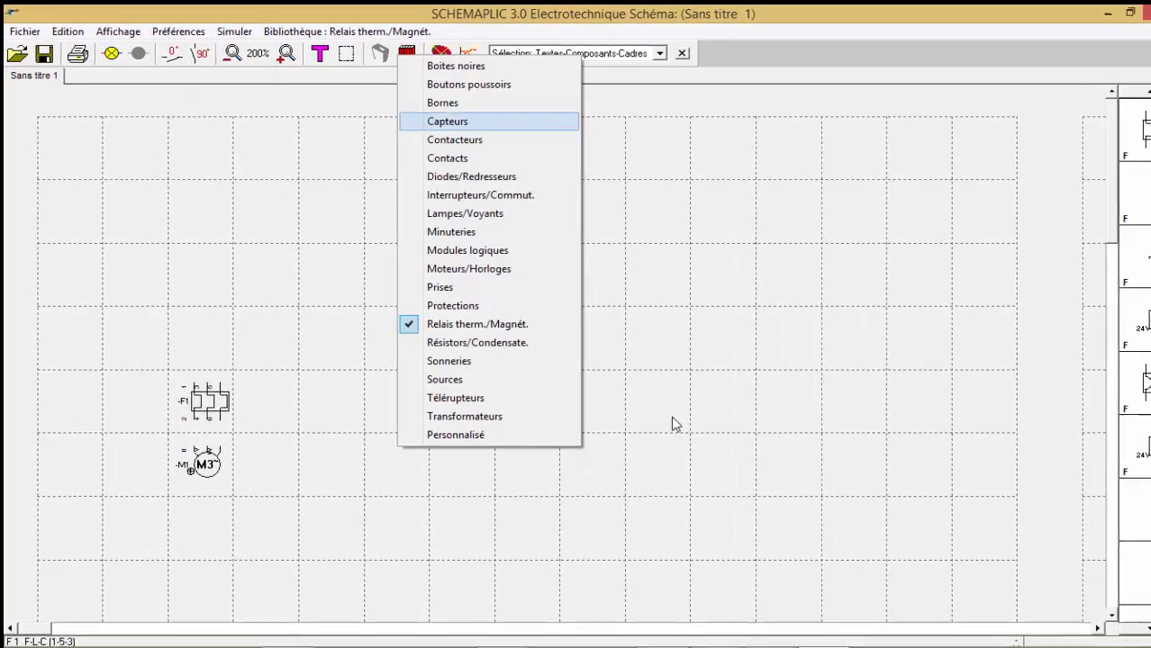
{"action": "key", "text": "Up"}
{"action": "key", "text": "Up"}
{"action": "key", "text": "Up"}
{"action": "key", "text": "Up"}
{"action": "key", "text": "Up"}
{"action": "key", "text": "Up"}
{"action": "key", "text": "Down"}
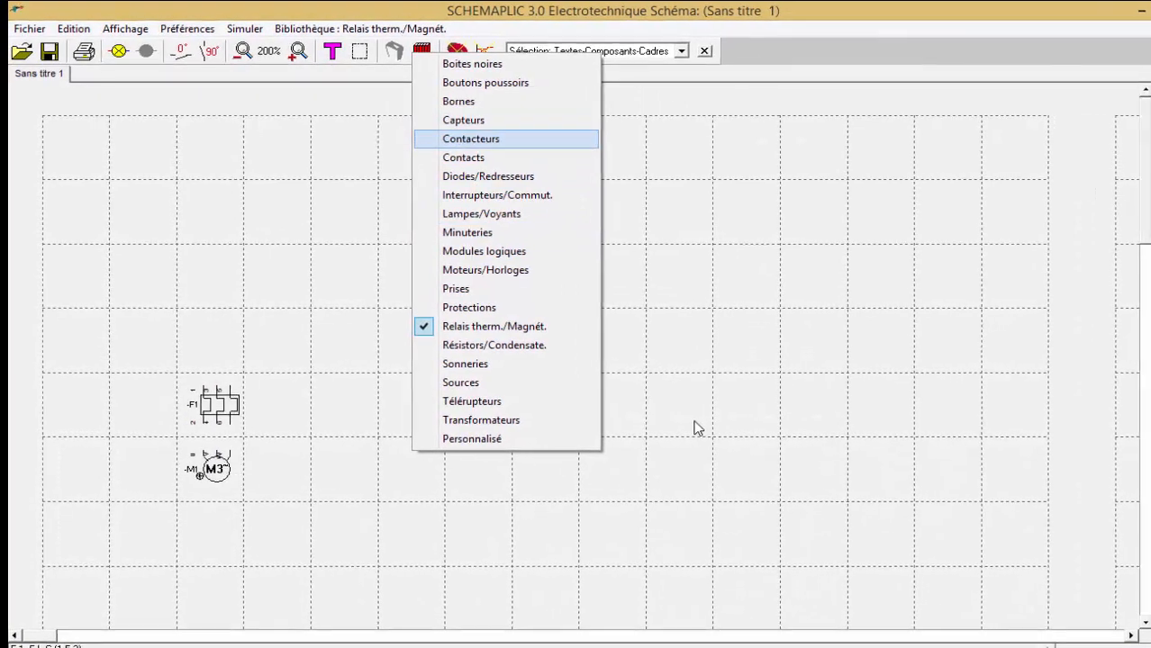
{"action": "key", "text": "Return"}
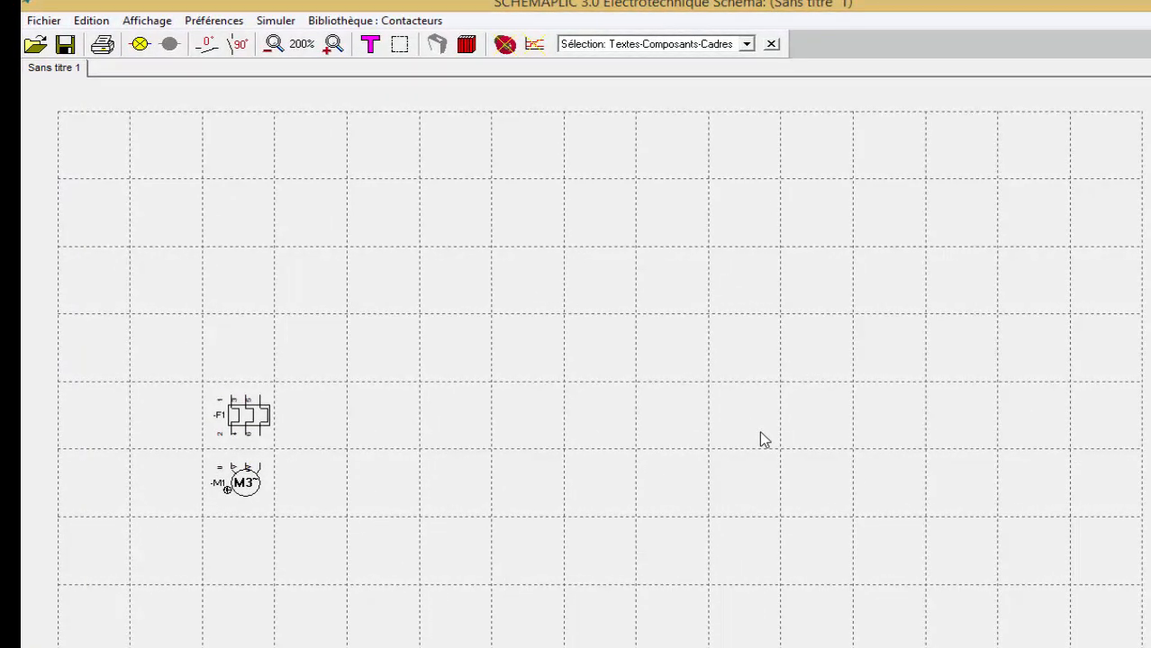
{"action": "mouse_move", "coordinate": [1143, 551]}
{"action": "left_mouse_down"}
{"action": "mouse_move", "coordinate": [312, 618]}
{"action": "mouse_move", "coordinate": [312, 551]}
{"action": "mouse_move", "coordinate": [239, 280]}
{"action": "mouse_move", "coordinate": [239, 348]}
{"action": "left_mouse_up"}
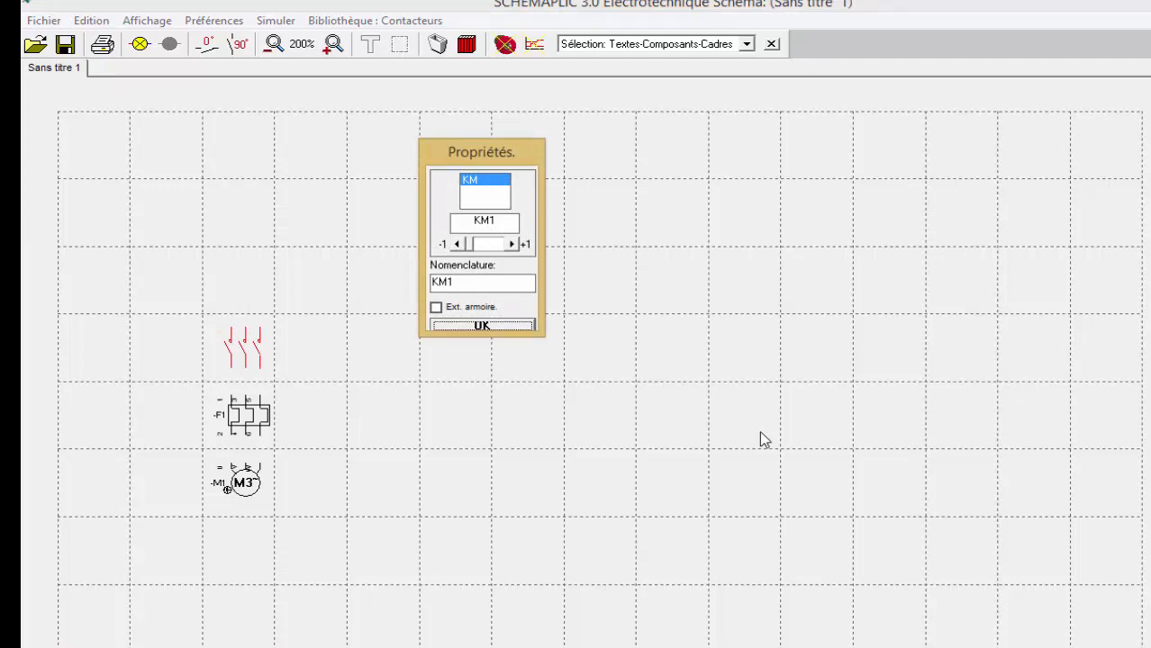
{"action": "left_click", "coordinate": [482, 325]}
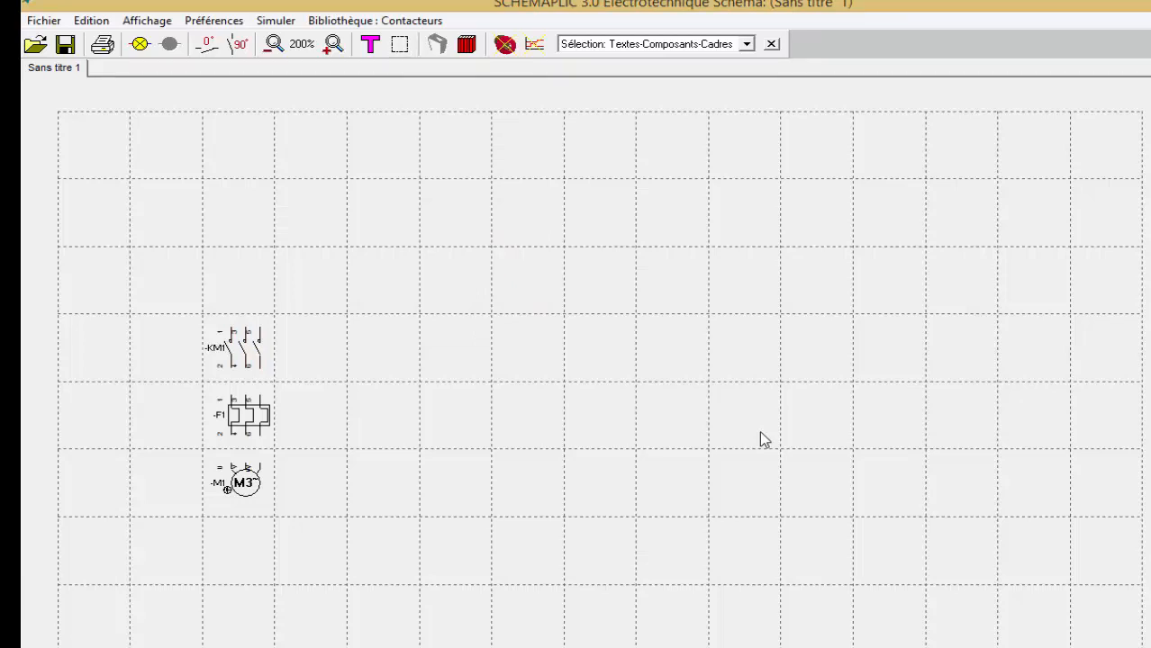
Discard the four-pole breaker from the Protections library and place a three-pole magnetic circuit breaker two cells above the thermal relay.
{"action": "left_click", "coordinate": [473, 44]}
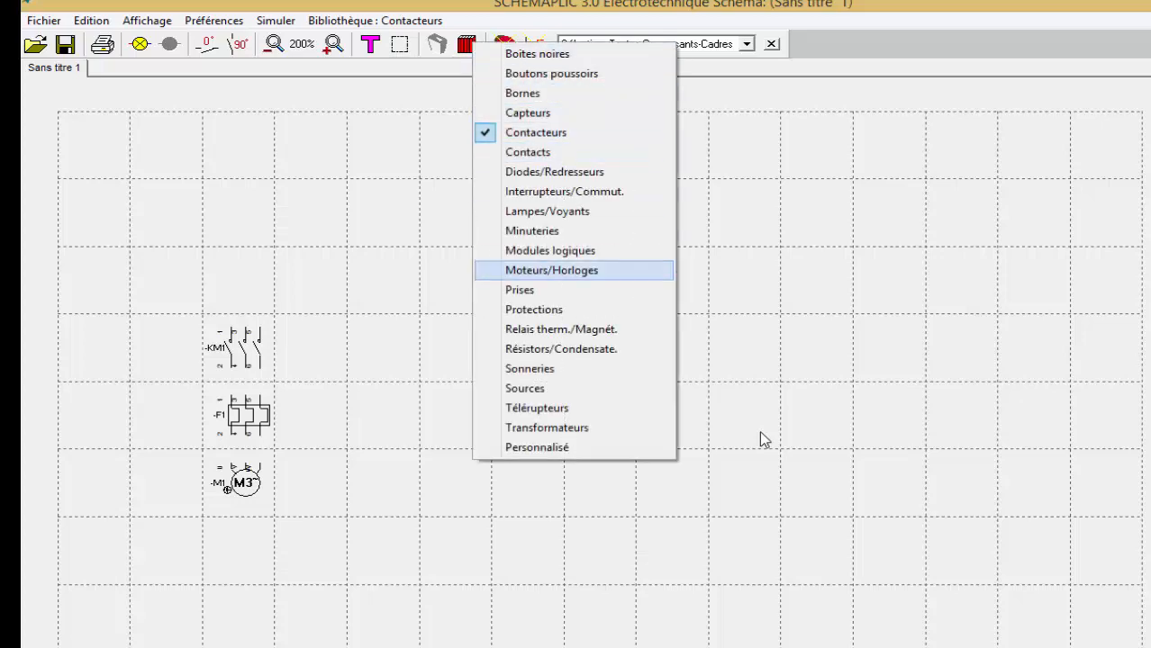
{"action": "key", "text": "Down"}
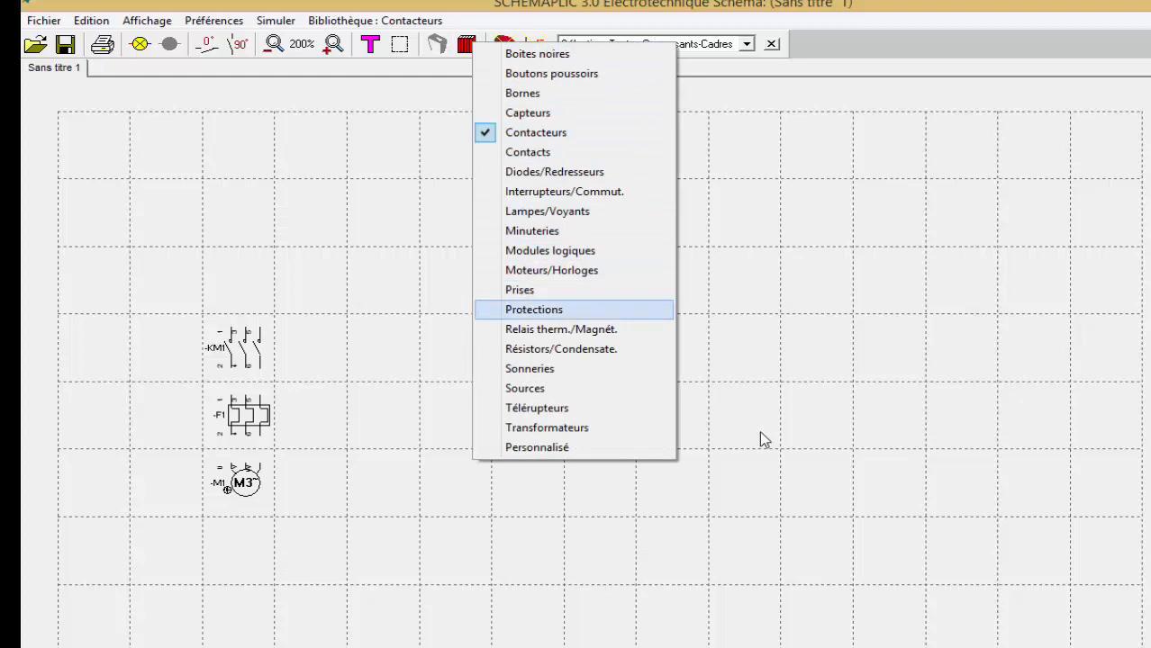
{"action": "key", "text": "Return"}
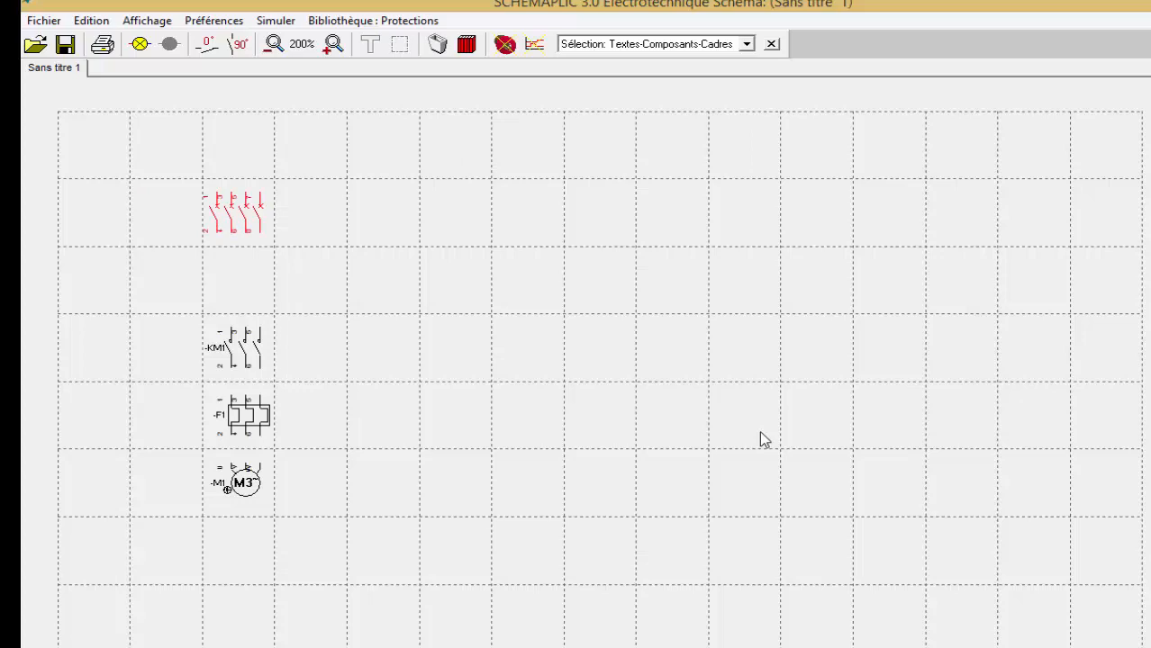
{"action": "key", "text": "Down"}
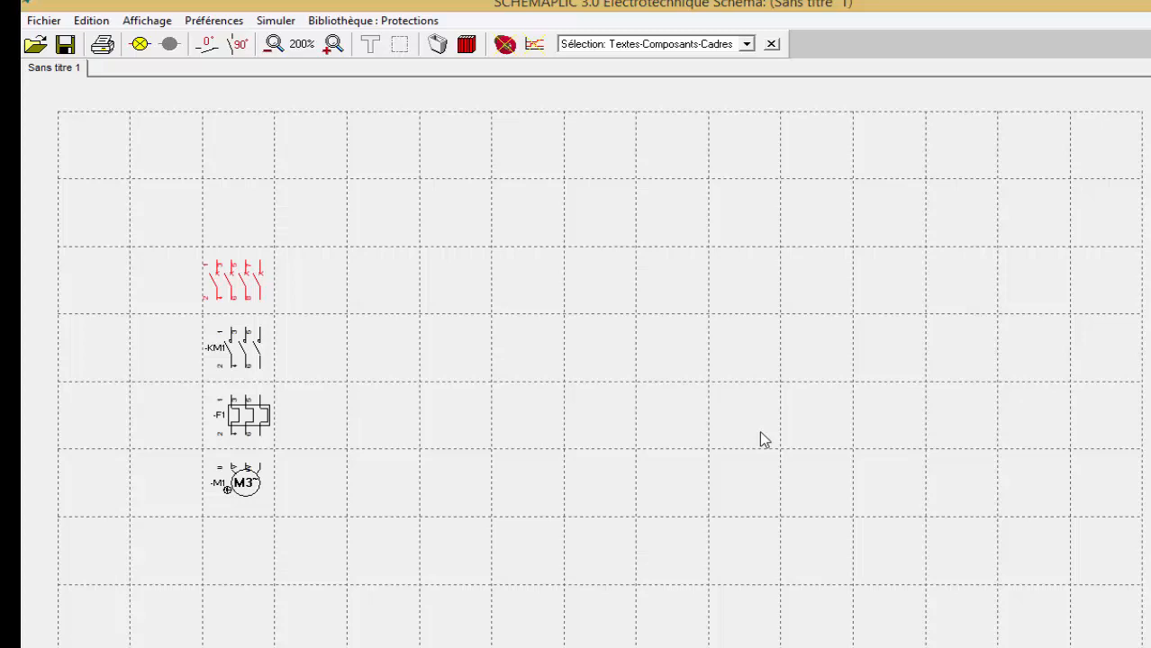
{"action": "left_click", "coordinate": [437, 44]}
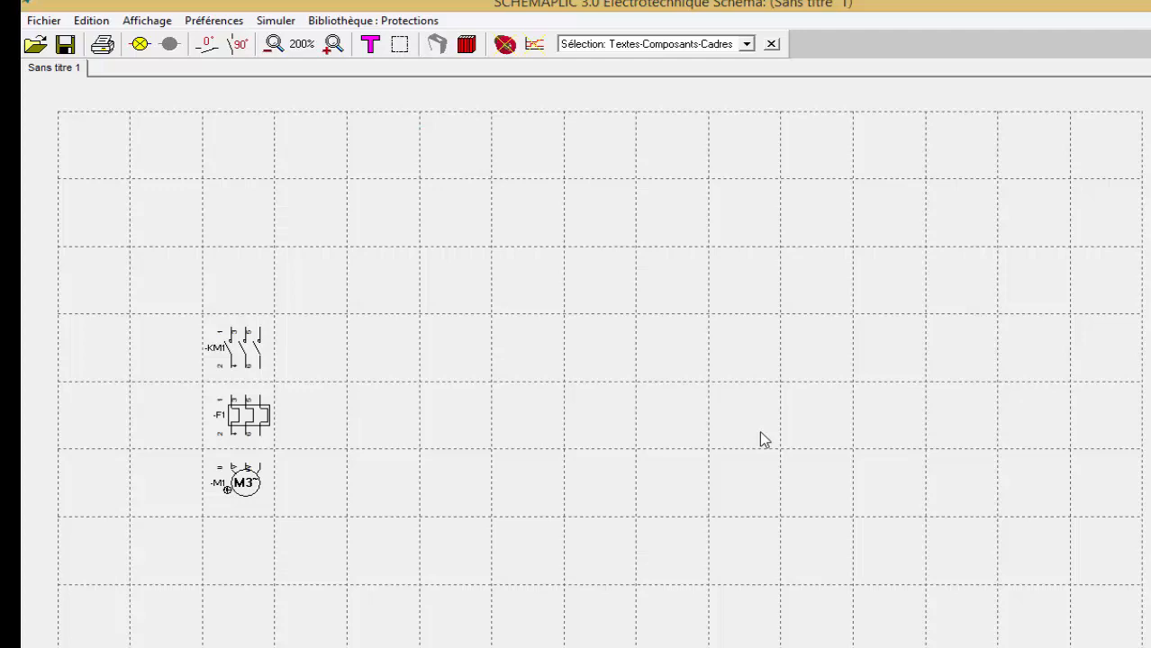
{"action": "left_click", "coordinate": [761, 433]}
{"action": "left_click", "coordinate": [241, 281]}
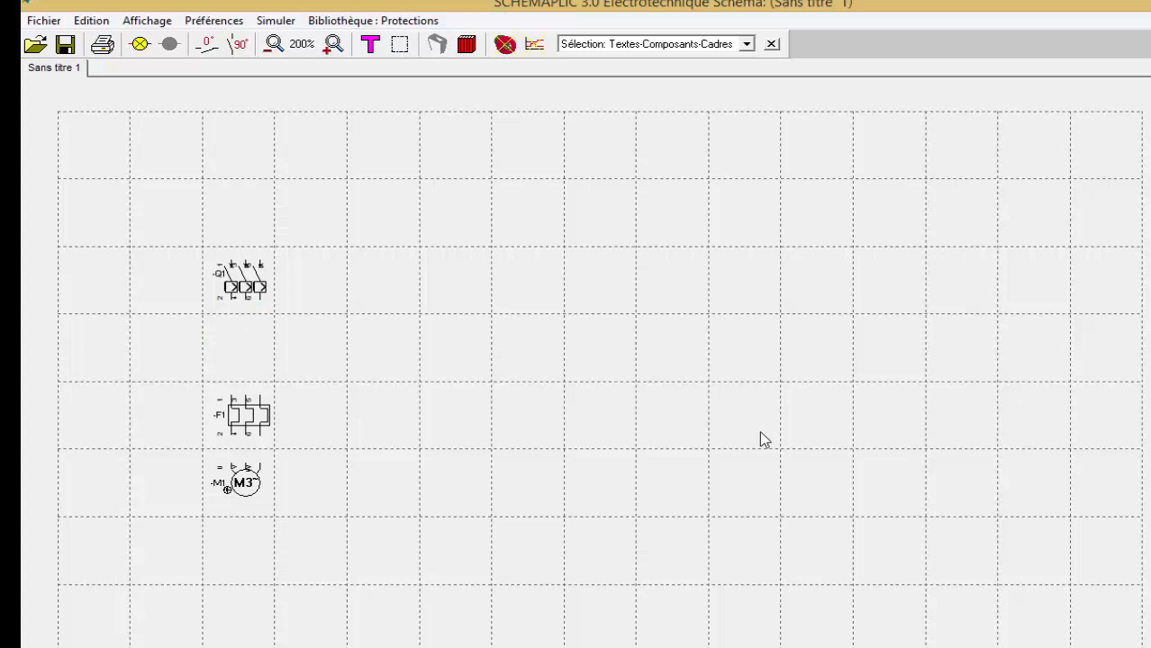
Place the three-pole power contacts KM1 from the Contacteurs library between circuit breaker Q1 and thermal relay F1.
{"action": "left_click", "coordinate": [468, 45]}
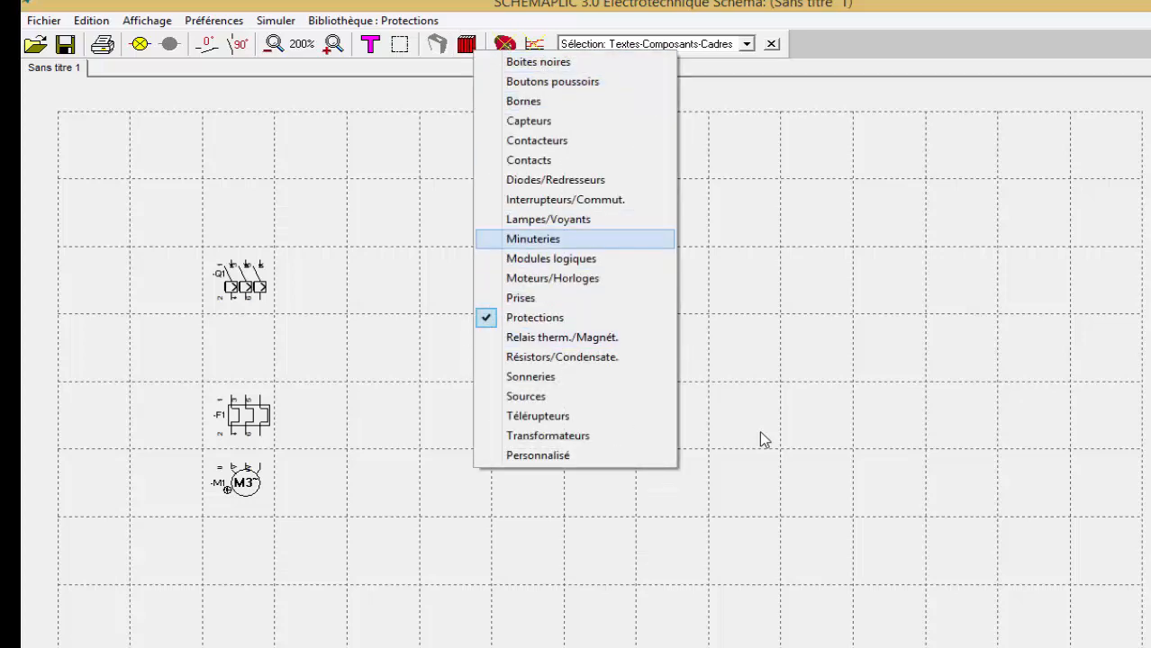
{"action": "left_click", "coordinate": [537, 141]}
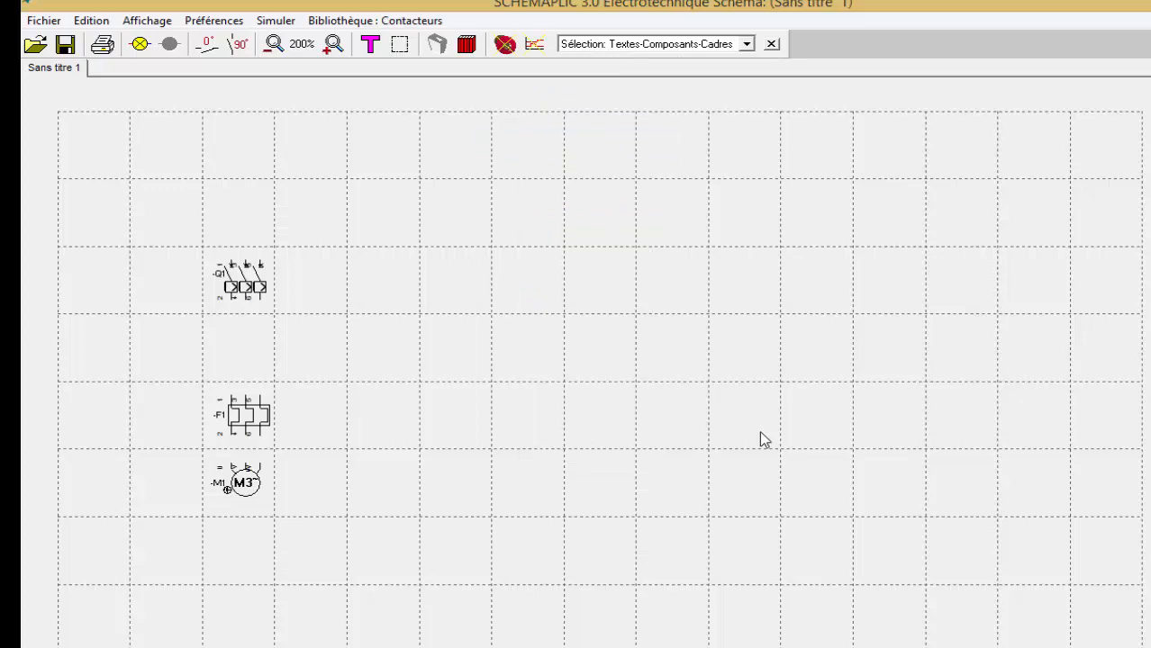
{"action": "mouse_move", "coordinate": [750, 551]}
{"action": "left_mouse_down"}
{"action": "mouse_move", "coordinate": [171, 415]}
{"action": "mouse_move", "coordinate": [243, 348]}
{"action": "left_mouse_up"}
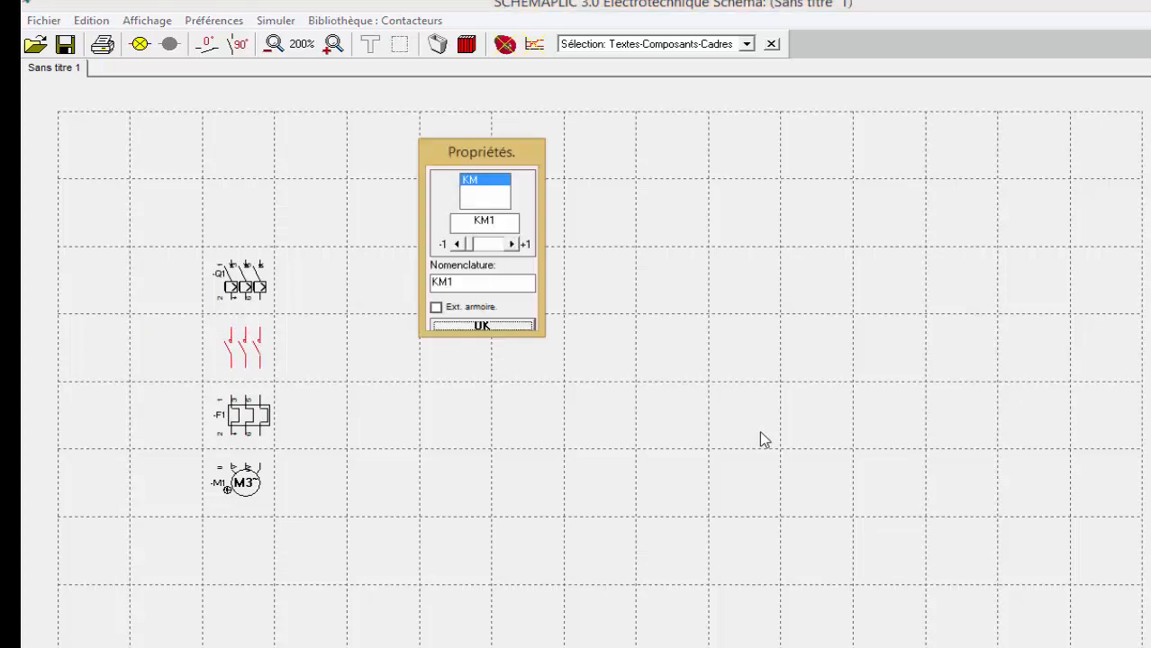
{"action": "key", "text": "Return"}
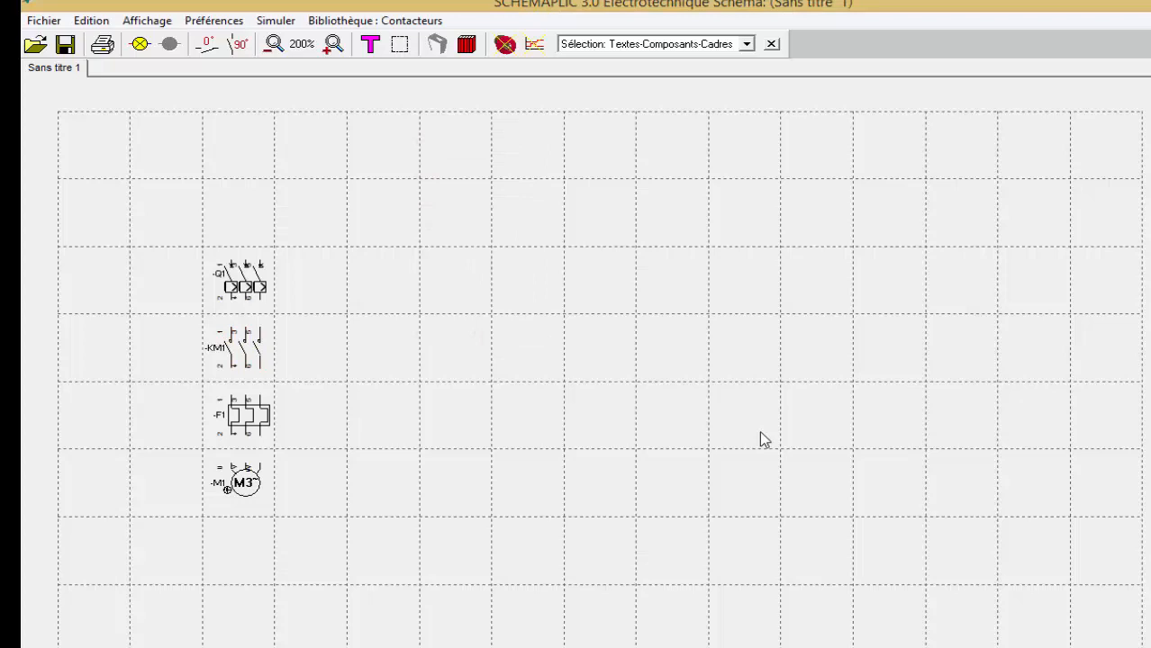
Wire the three phases in series from circuit breaker Q1 through contactor KM1 and thermal relay F1 to motor M1.
{"action": "left_click_drag", "start_coordinate": [260, 299], "coordinate": [262, 342]}
{"action": "mouse_move", "coordinate": [260, 324]}
{"action": "left_mouse_down"}
{"action": "mouse_move", "coordinate": [229, 348]}
{"action": "mouse_move", "coordinate": [261, 318]}
{"action": "mouse_move", "coordinate": [238, 322]}
{"action": "mouse_move", "coordinate": [112, 393]}
{"action": "mouse_move", "coordinate": [247, 306]}
{"action": "mouse_move", "coordinate": [190, 291]}
{"action": "mouse_move", "coordinate": [247, 306]}
{"action": "mouse_move", "coordinate": [242, 337]}
{"action": "mouse_move", "coordinate": [229, 324]}
{"action": "mouse_move", "coordinate": [196, 356]}
{"action": "mouse_move", "coordinate": [232, 332]}
{"action": "left_mouse_up"}
{"action": "mouse_move", "coordinate": [231, 398]}
{"action": "left_mouse_down"}
{"action": "mouse_move", "coordinate": [229, 427]}
{"action": "mouse_move", "coordinate": [232, 399]}
{"action": "left_mouse_up"}
{"action": "mouse_move", "coordinate": [246, 368]}
{"action": "left_mouse_down"}
{"action": "mouse_move", "coordinate": [247, 411]}
{"action": "mouse_move", "coordinate": [246, 401]}
{"action": "left_mouse_up"}
{"action": "left_click", "coordinate": [246, 399]}
{"action": "left_click_drag", "start_coordinate": [260, 367], "coordinate": [259, 389]}
{"action": "left_click", "coordinate": [261, 398]}
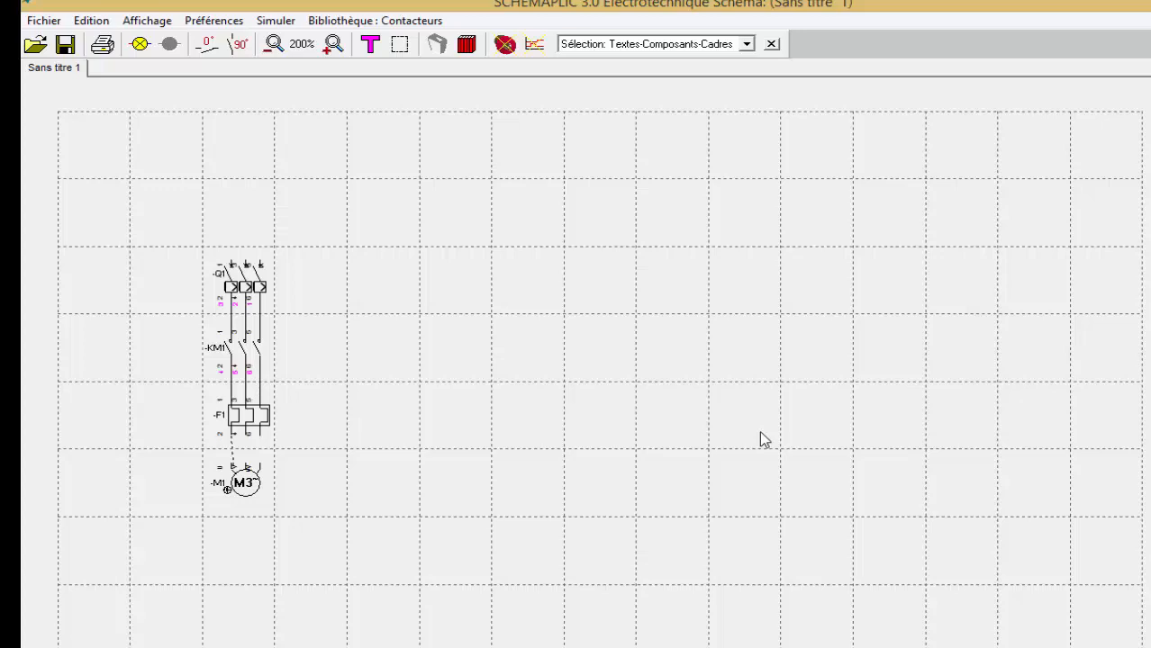
{"action": "left_click", "coordinate": [231, 466]}
{"action": "left_click", "coordinate": [246, 466]}
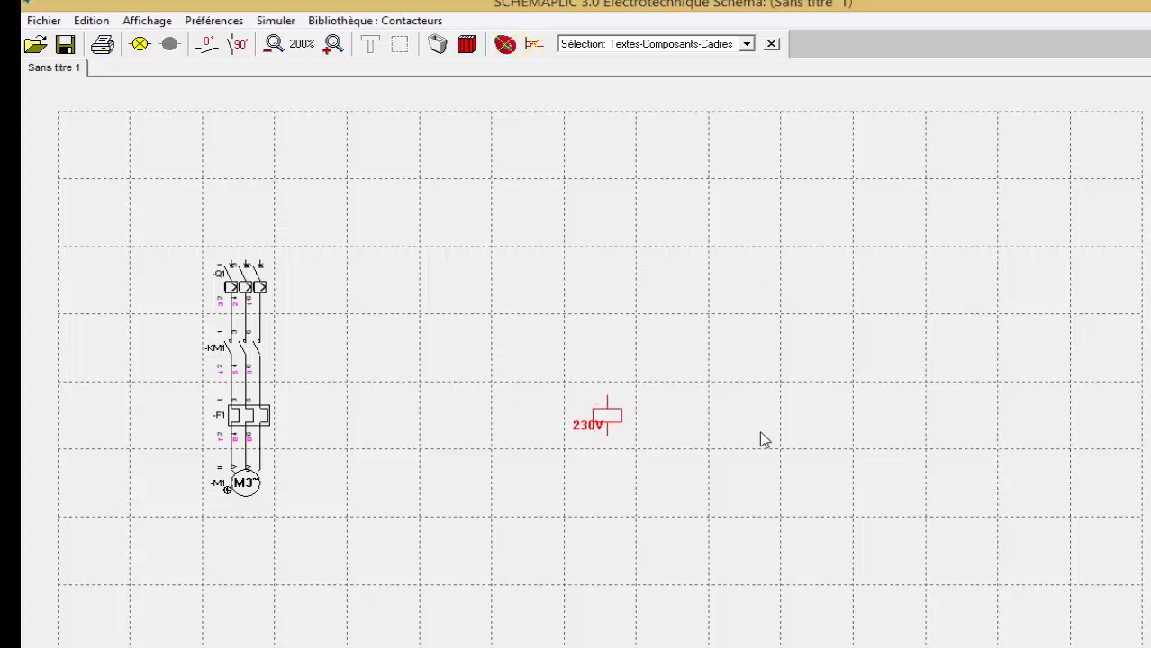
Place the 230V contactor coil KM1, and add the four-wire L3/L2/L1/N supply from the Sources library, oriented horizontally in the first grid cell.
{"action": "left_click", "coordinate": [761, 439]}
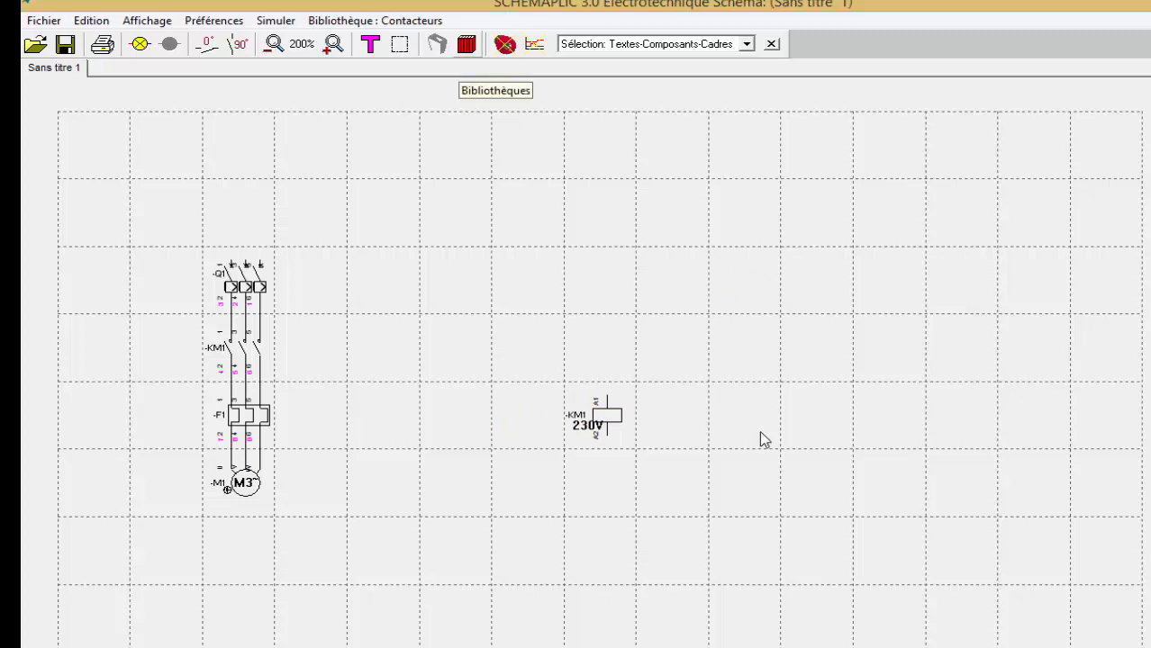
{"action": "left_click", "coordinate": [466, 44]}
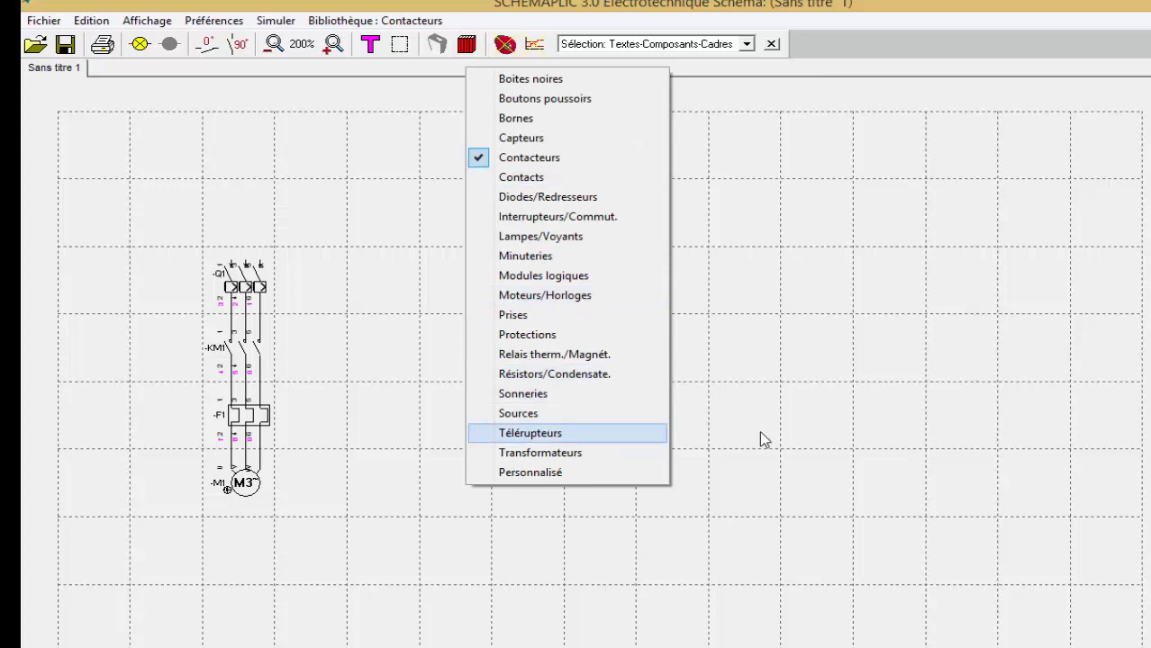
{"action": "key", "text": "Up"}
{"action": "key", "text": "Return"}
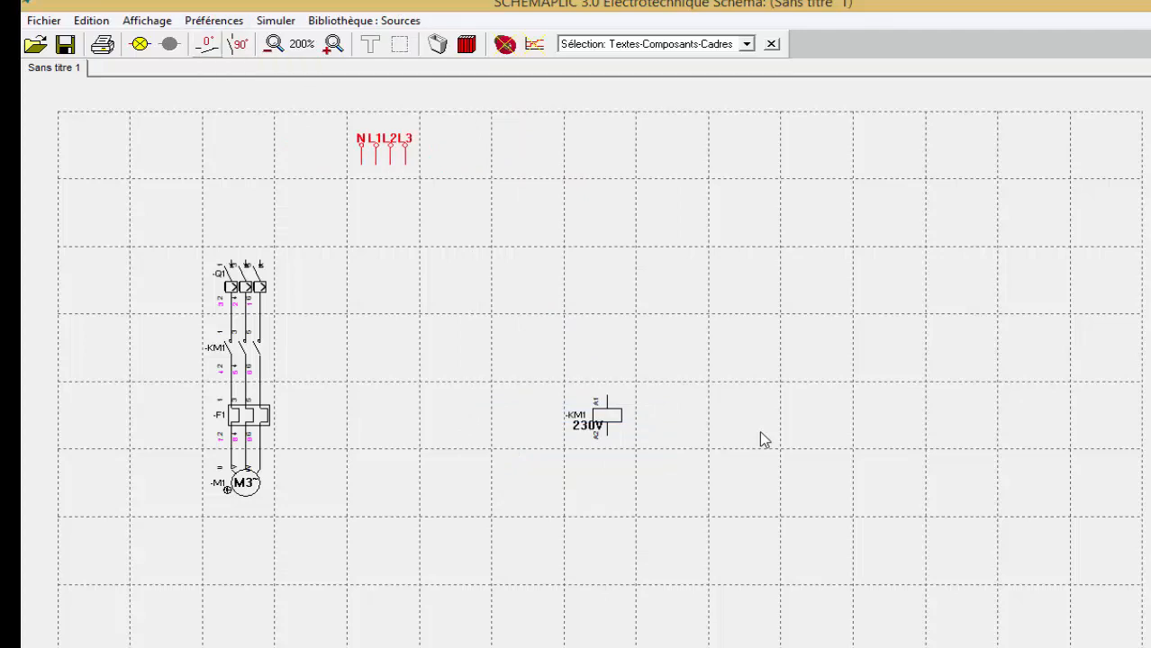
{"action": "left_click", "coordinate": [207, 44]}
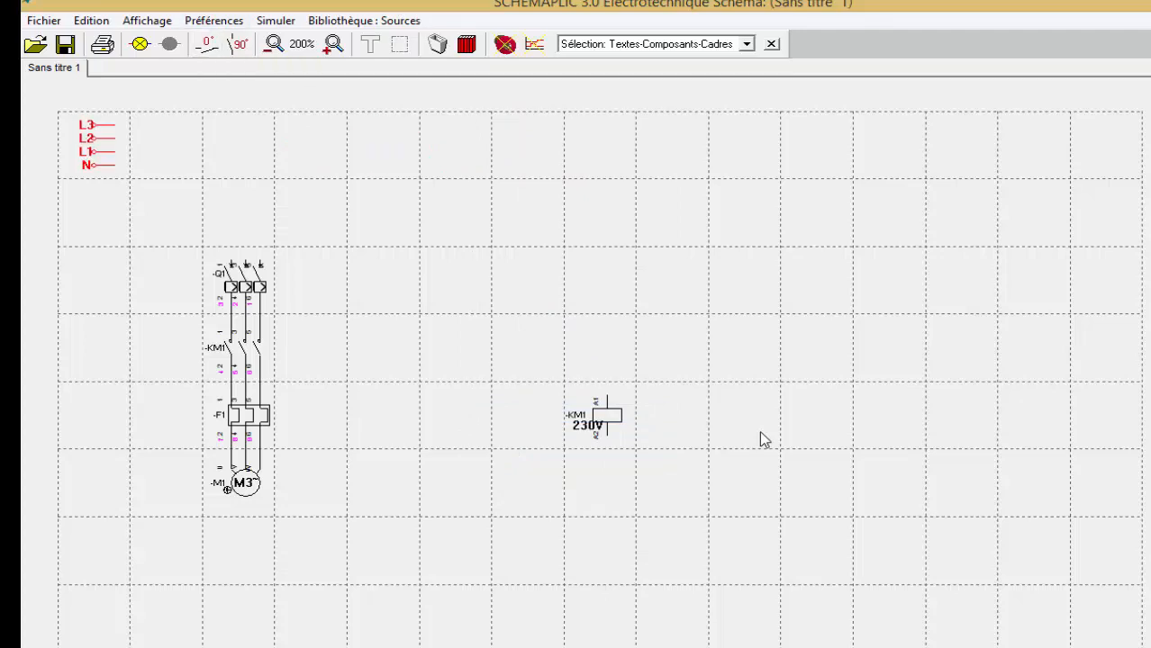
{"action": "left_click", "coordinate": [761, 433]}
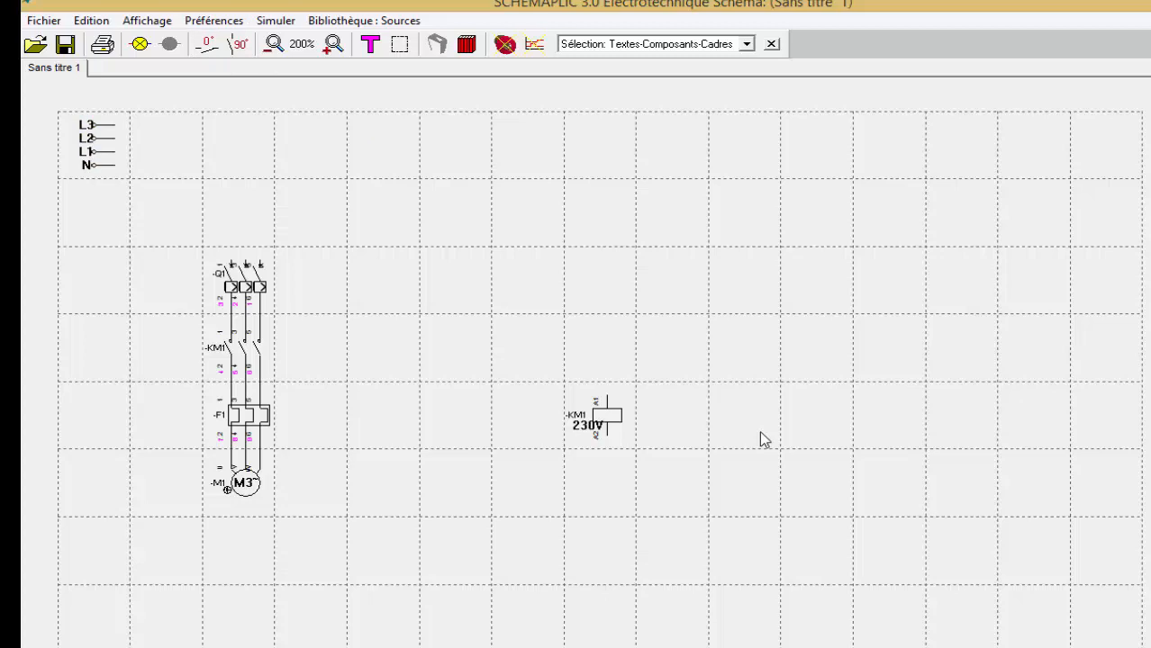
Place a vertical normally open contact from the Contacts library directly above coil KM1, with the designation KM1 and terminals 13-14.
{"action": "left_click", "coordinate": [467, 44]}
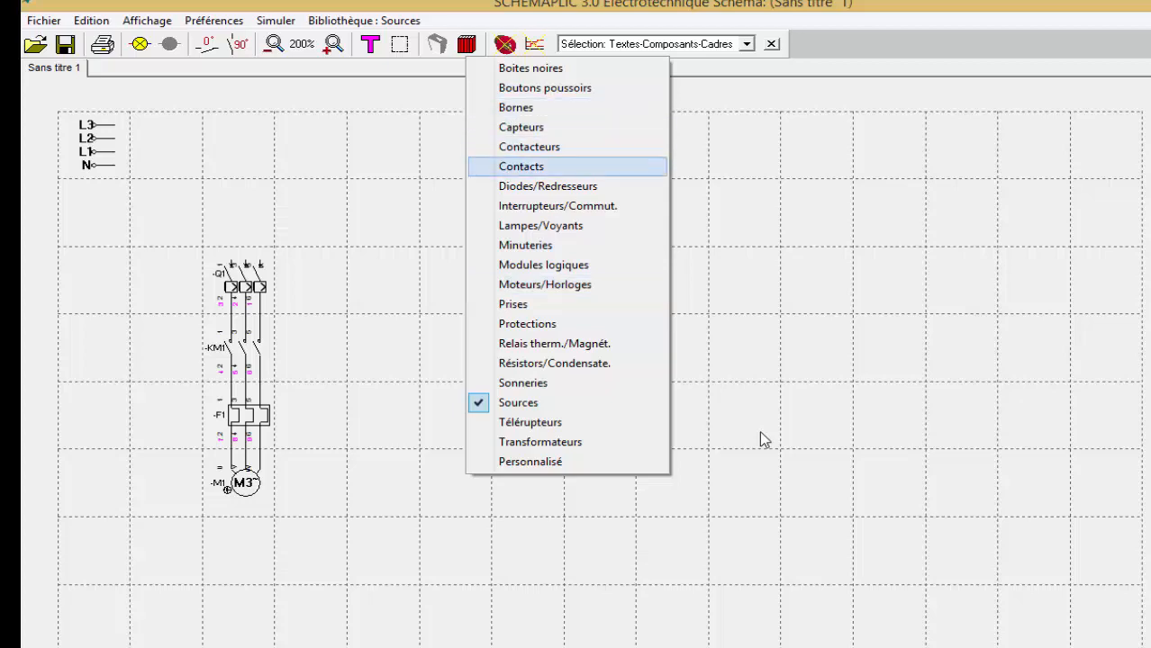
{"action": "left_click", "coordinate": [520, 165]}
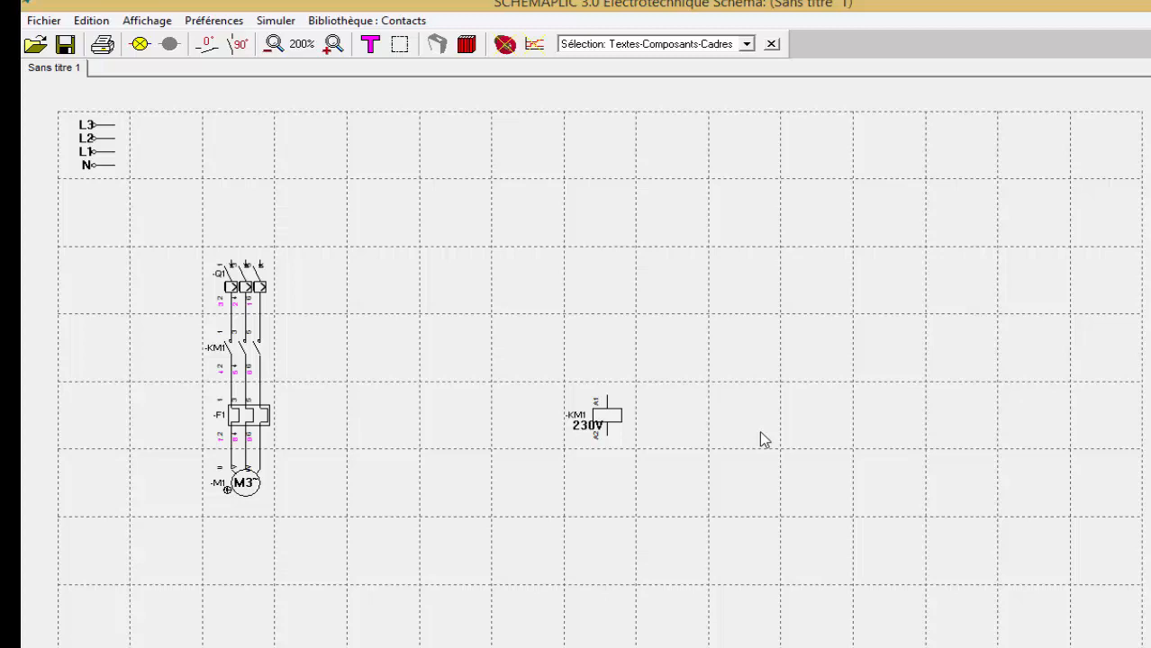
{"action": "left_click", "coordinate": [759, 433]}
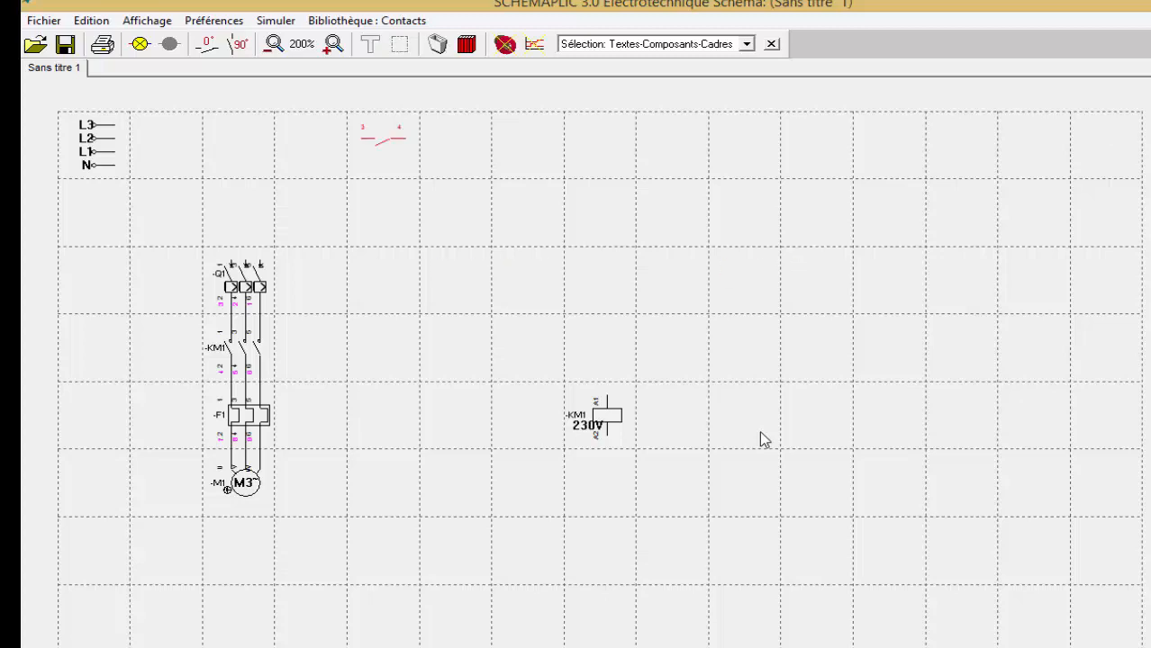
{"action": "left_click", "coordinate": [237, 44]}
{"action": "left_click", "coordinate": [606, 346]}
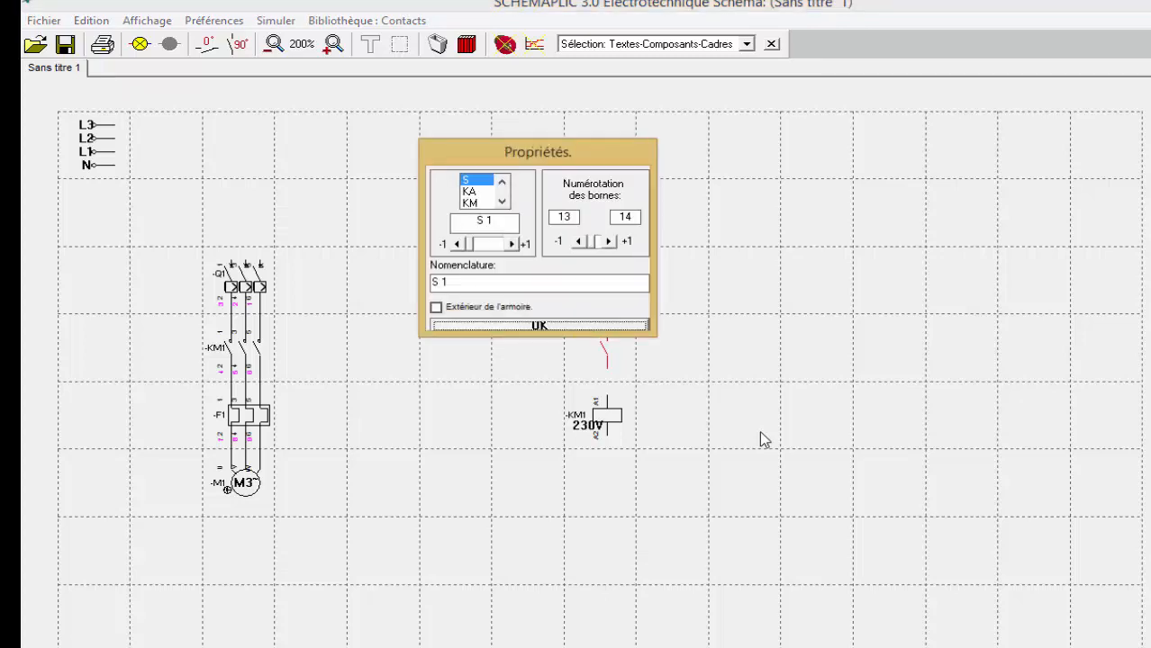
{"action": "left_click", "coordinate": [471, 204]}
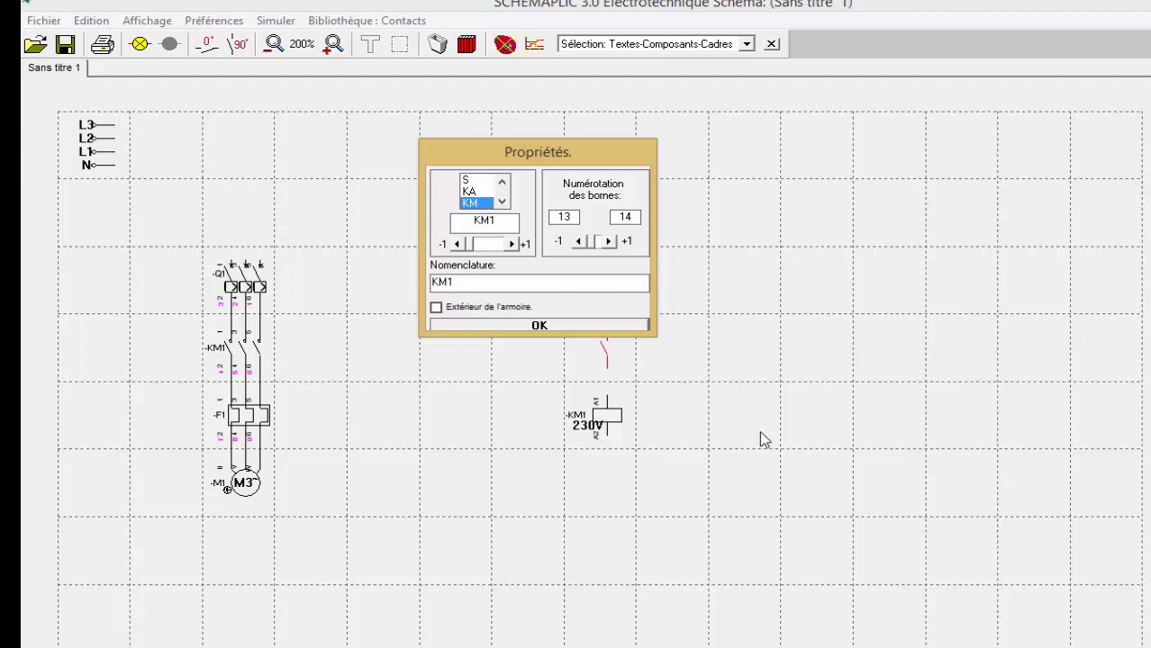
{"action": "key", "text": "Return"}
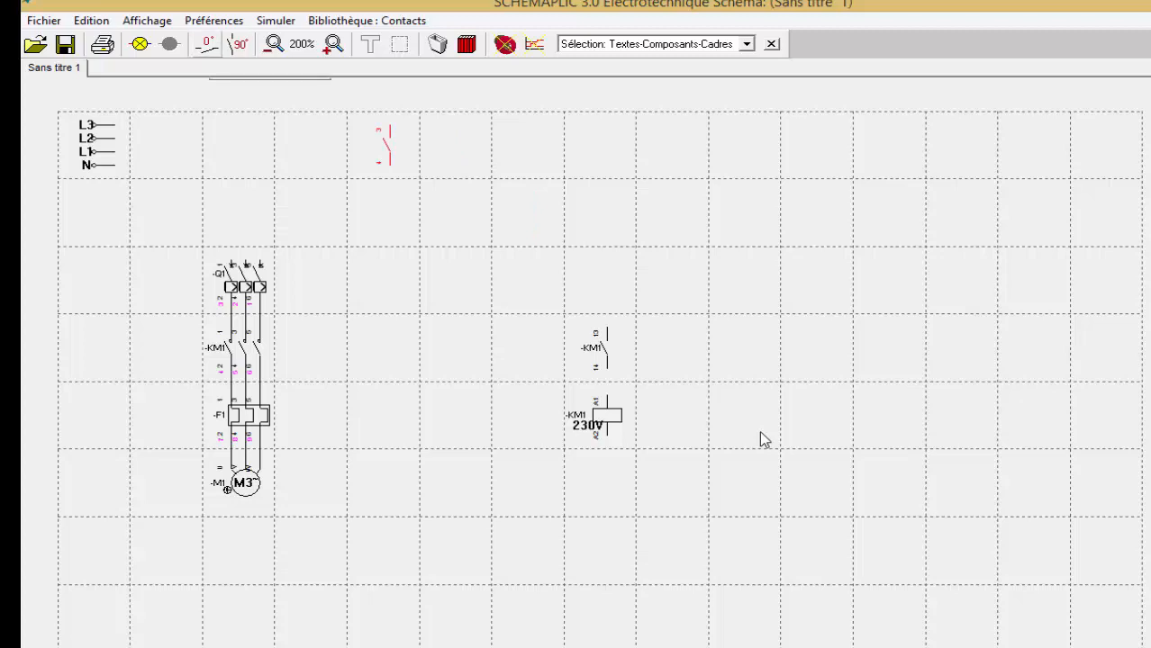
Place a horizontal normally open contact on the sheet's upper row, right of the supply, with the designation Q1 and terminals 13-14.
{"action": "left_click", "coordinate": [207, 44]}
{"action": "left_click", "coordinate": [383, 137]}
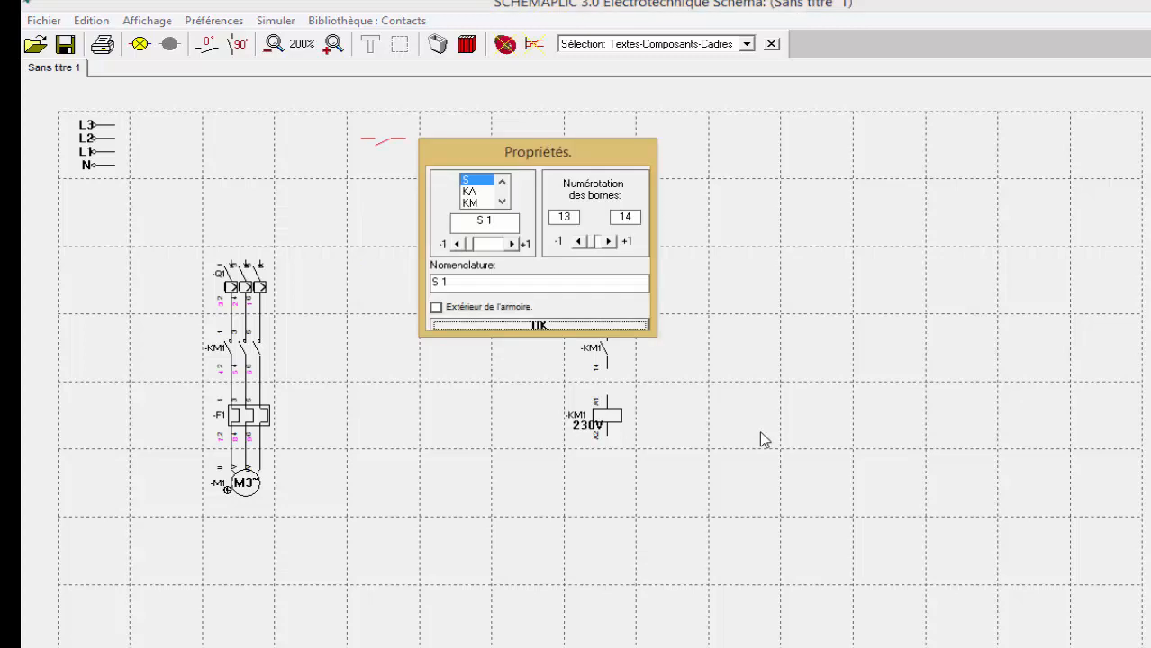
{"action": "left_click", "coordinate": [501, 202]}
{"action": "left_click", "coordinate": [470, 202]}
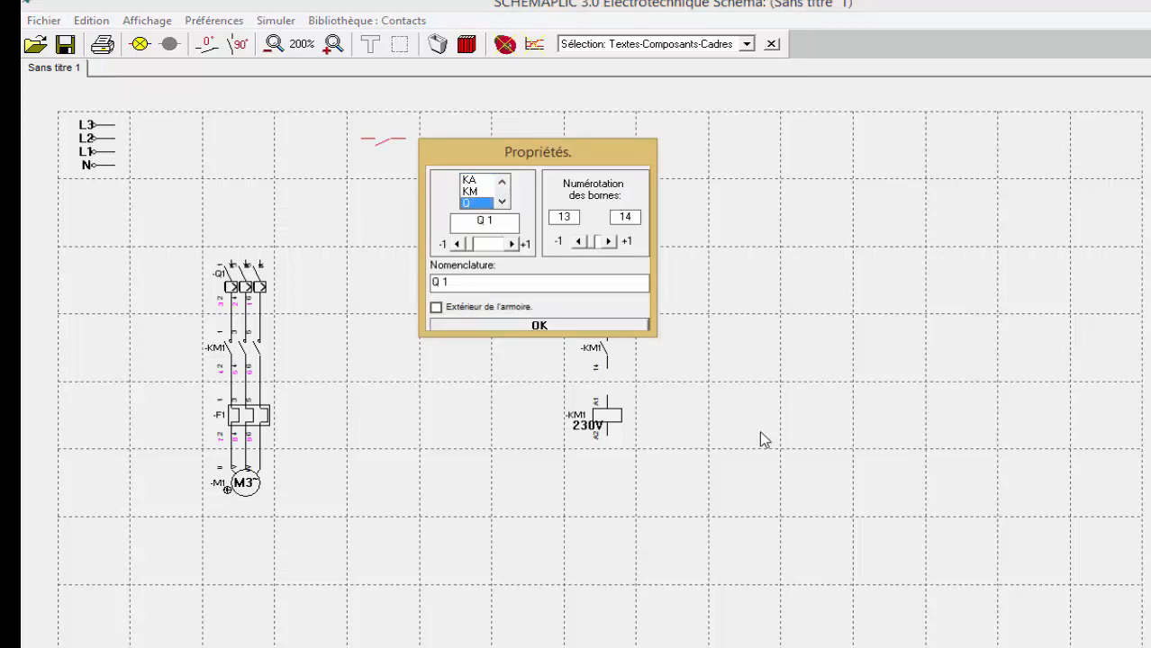
{"action": "left_click", "coordinate": [539, 325]}
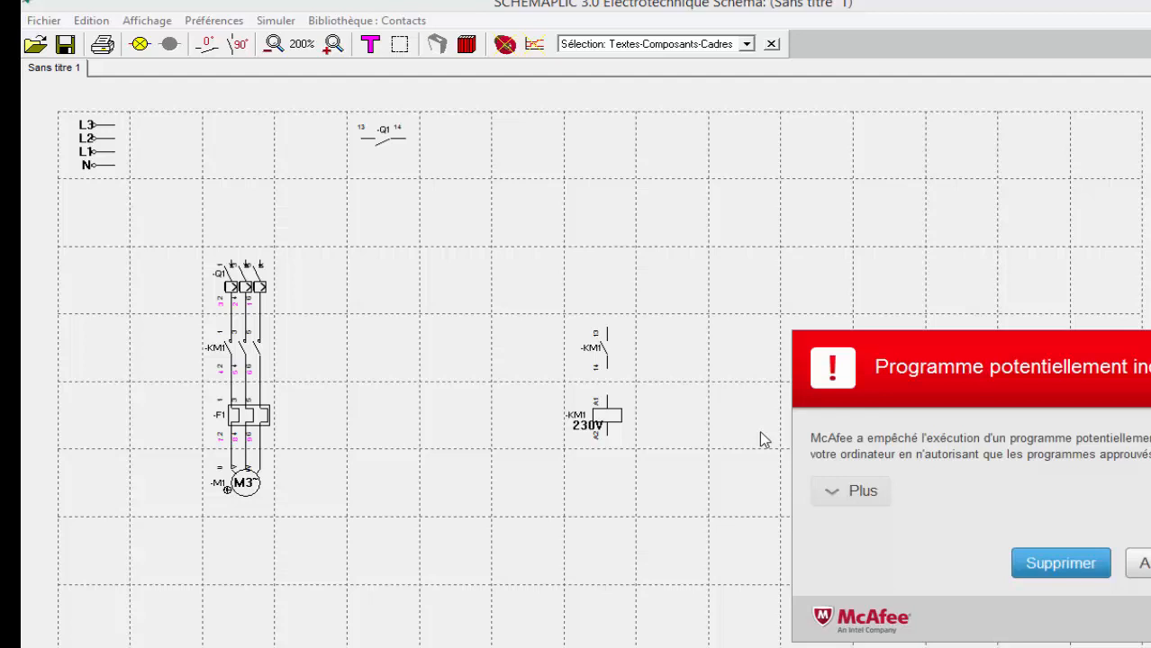
Clear the McAfee alert by removing the flagged program and confirming its deletion.
{"action": "key", "text": "Return"}
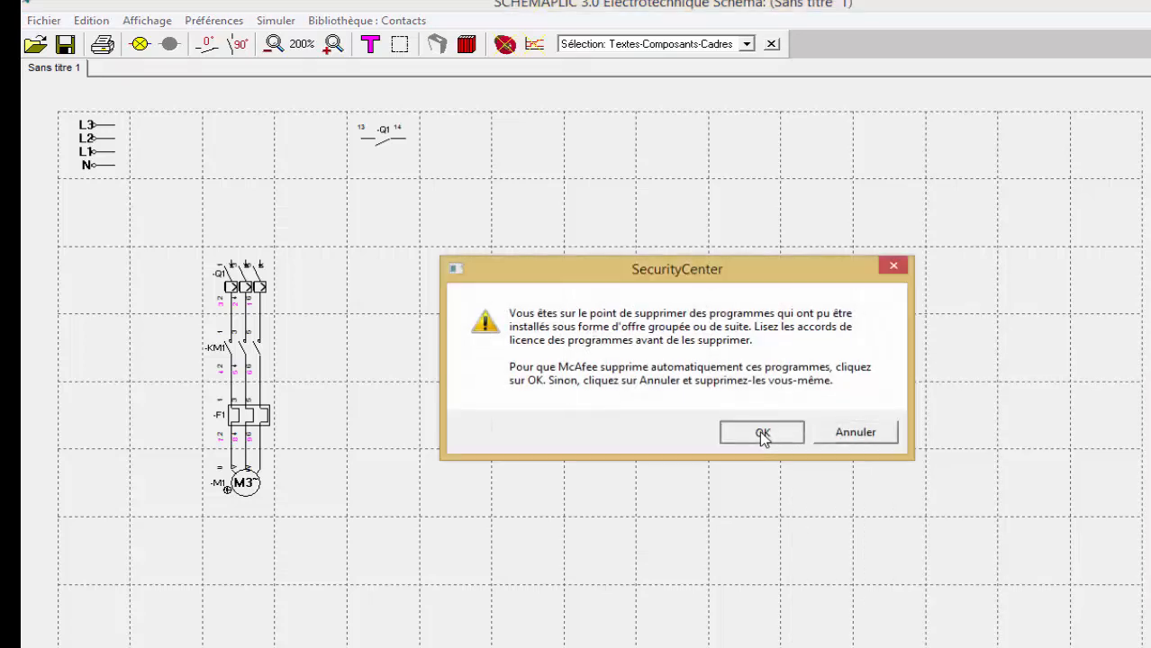
{"action": "left_click", "coordinate": [761, 433]}
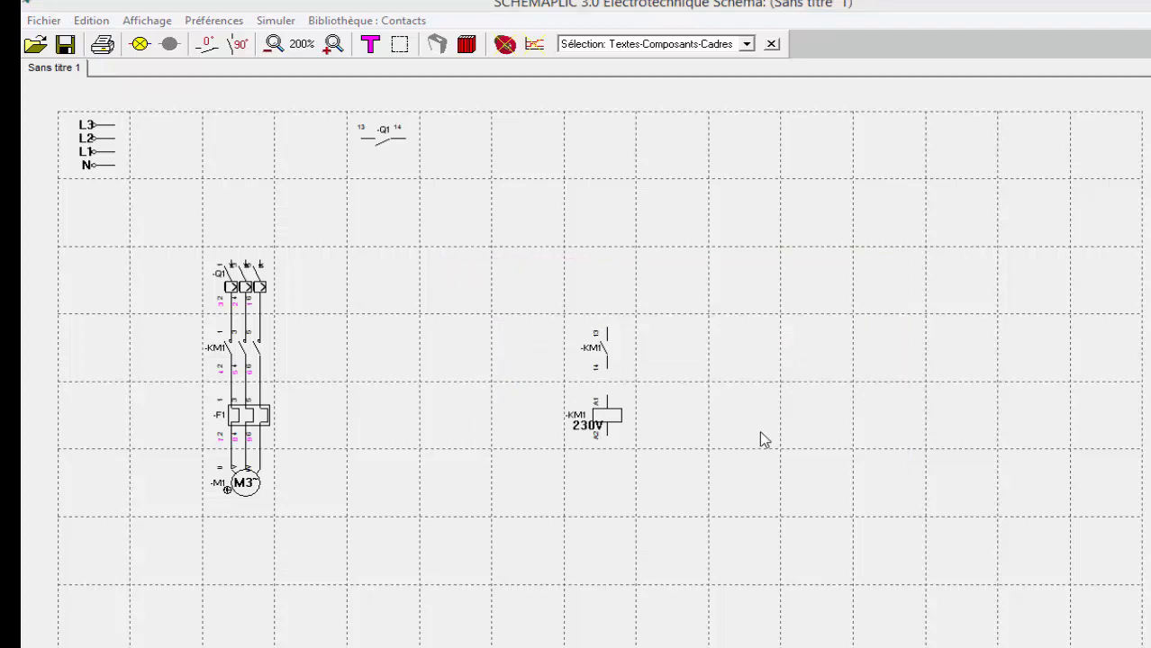
Place a vertical normally closed push button from the Boutons poussoirs library directly above auxiliary contact KM1 as S1.
{"action": "left_click", "coordinate": [466, 45]}
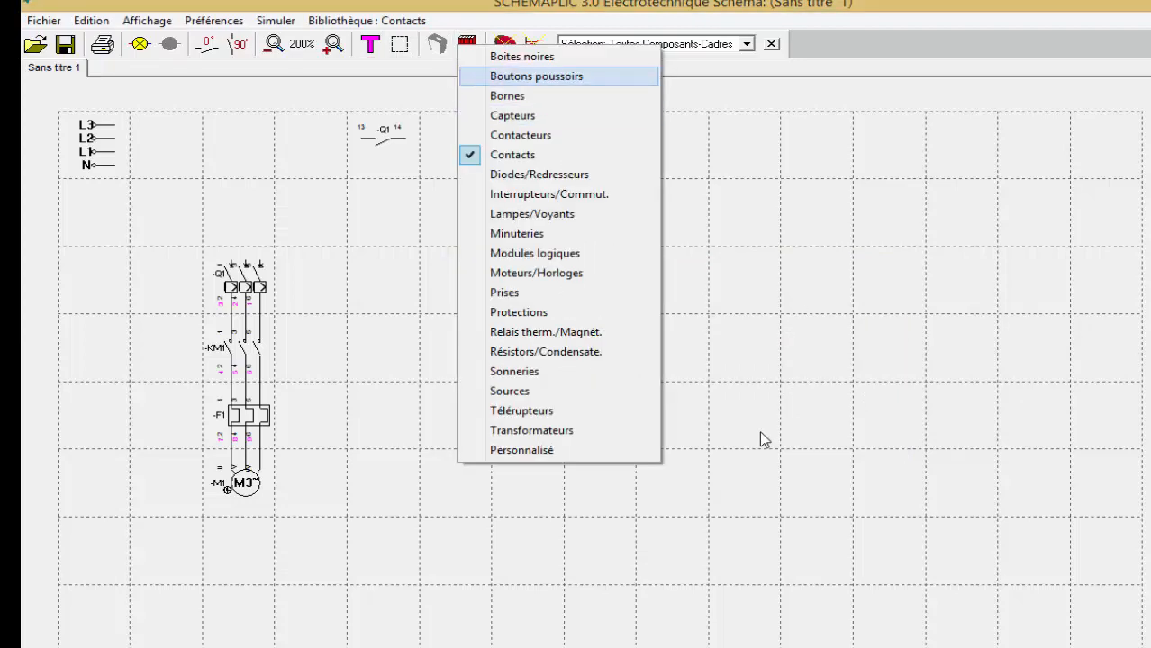
{"action": "left_click", "coordinate": [533, 76]}
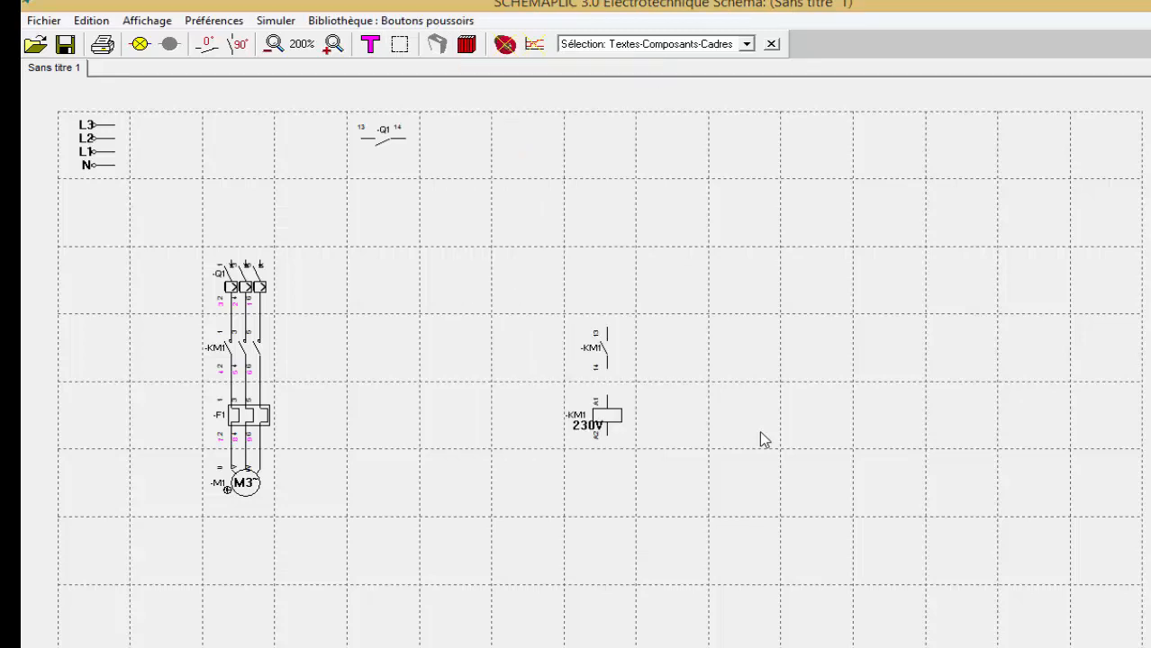
{"action": "mouse_move", "coordinate": [743, 208]}
{"action": "left_mouse_down"}
{"action": "mouse_move", "coordinate": [528, 138]}
{"action": "mouse_move", "coordinate": [456, 139]}
{"action": "mouse_move", "coordinate": [461, 214]}
{"action": "mouse_move", "coordinate": [606, 280]}
{"action": "left_mouse_up"}
{"action": "left_click", "coordinate": [237, 44]}
{"action": "left_click", "coordinate": [605, 280]}
Place normally open push button S2 beside auxiliary contact KM1, and latching emergency-stop button S3 directly above S1.
{"action": "left_click", "coordinate": [963, 145]}
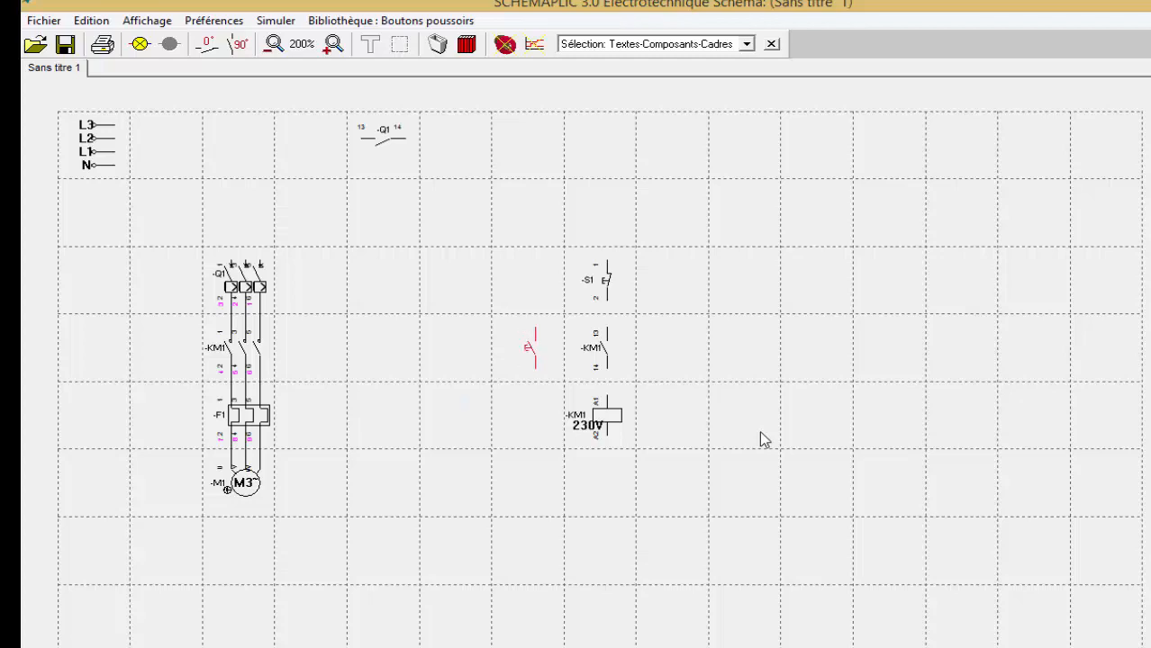
{"action": "left_click", "coordinate": [531, 348]}
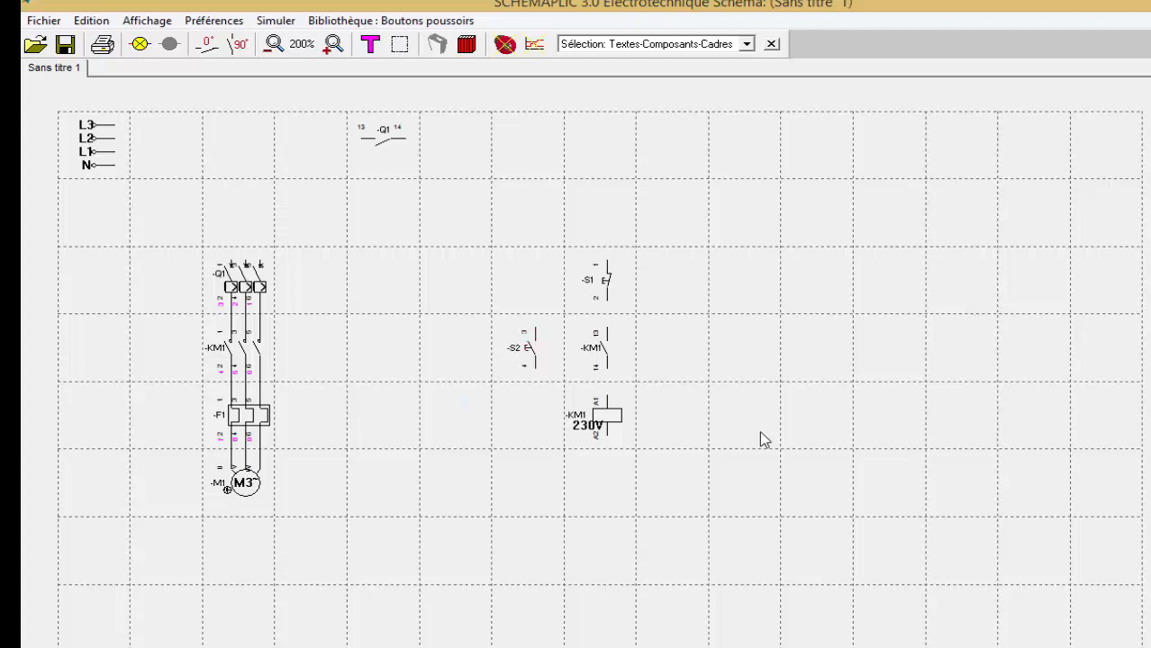
{"action": "left_click", "coordinate": [824, 213]}
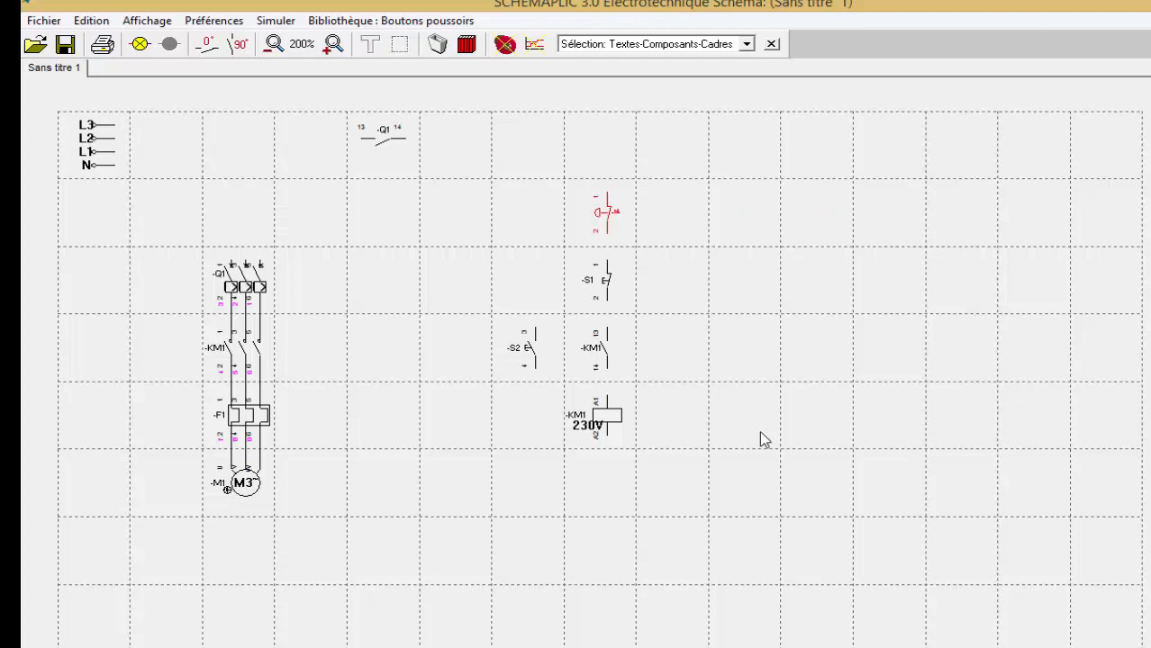
{"action": "left_click", "coordinate": [606, 212]}
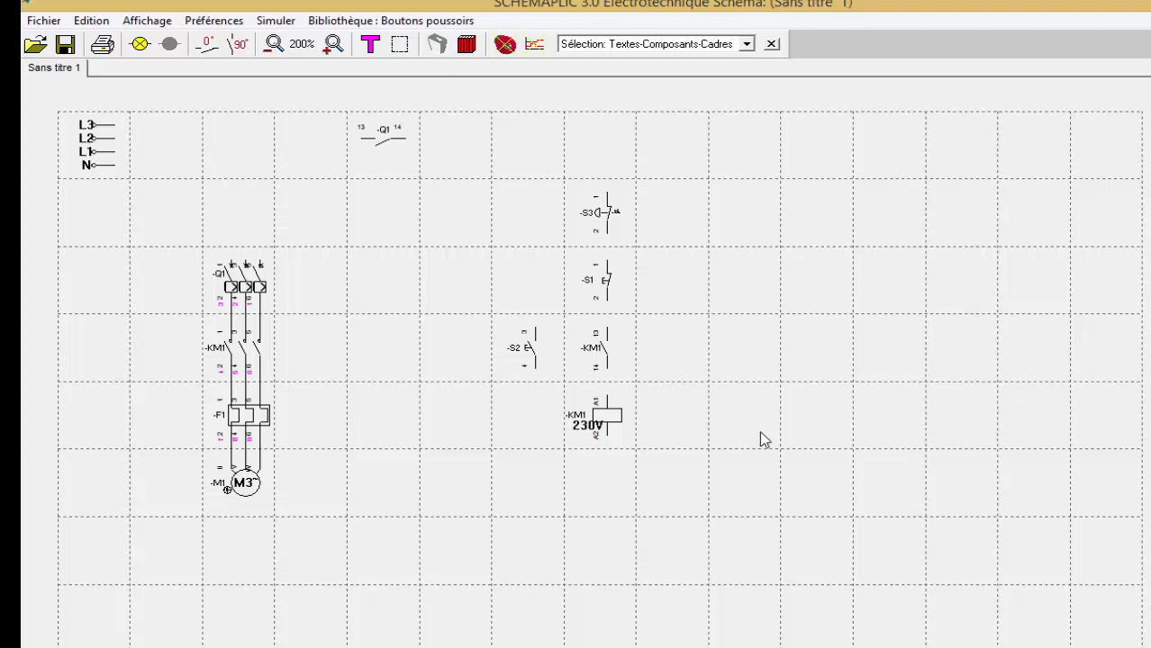
Place a normally closed thermal relay contact from the Relais therm./Magnét. library above emergency stop S3, with the designation F1.
{"action": "left_click", "coordinate": [467, 44]}
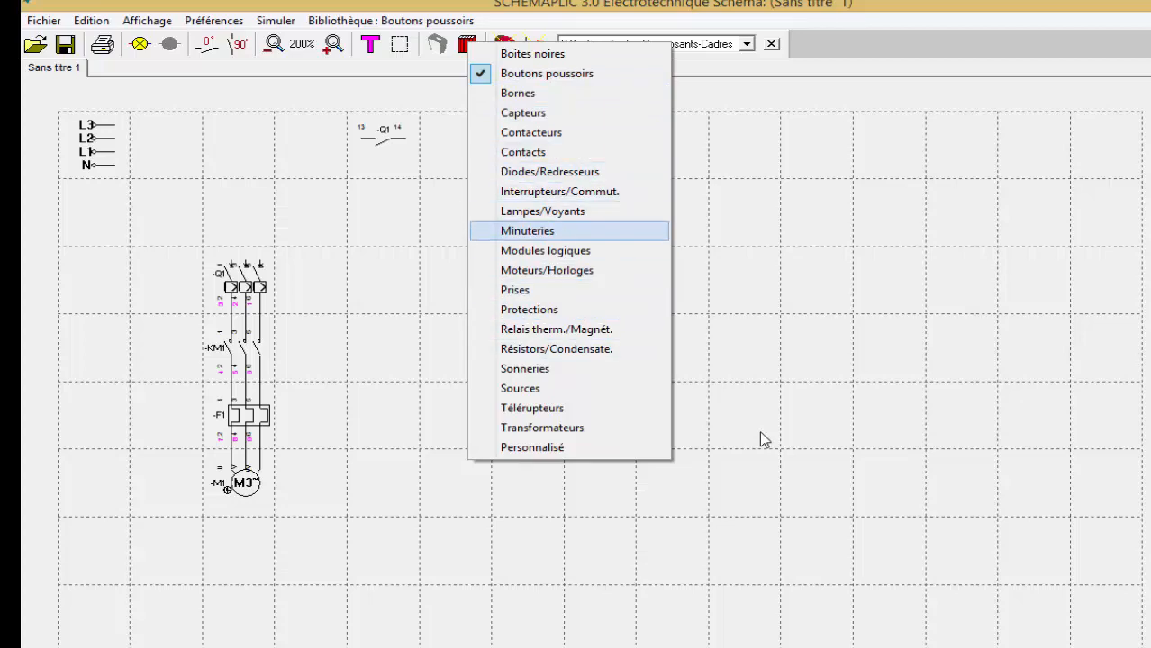
{"action": "key", "text": "Up"}
{"action": "key", "text": "Up"}
{"action": "key", "text": "Up"}
{"action": "key", "text": "Up"}
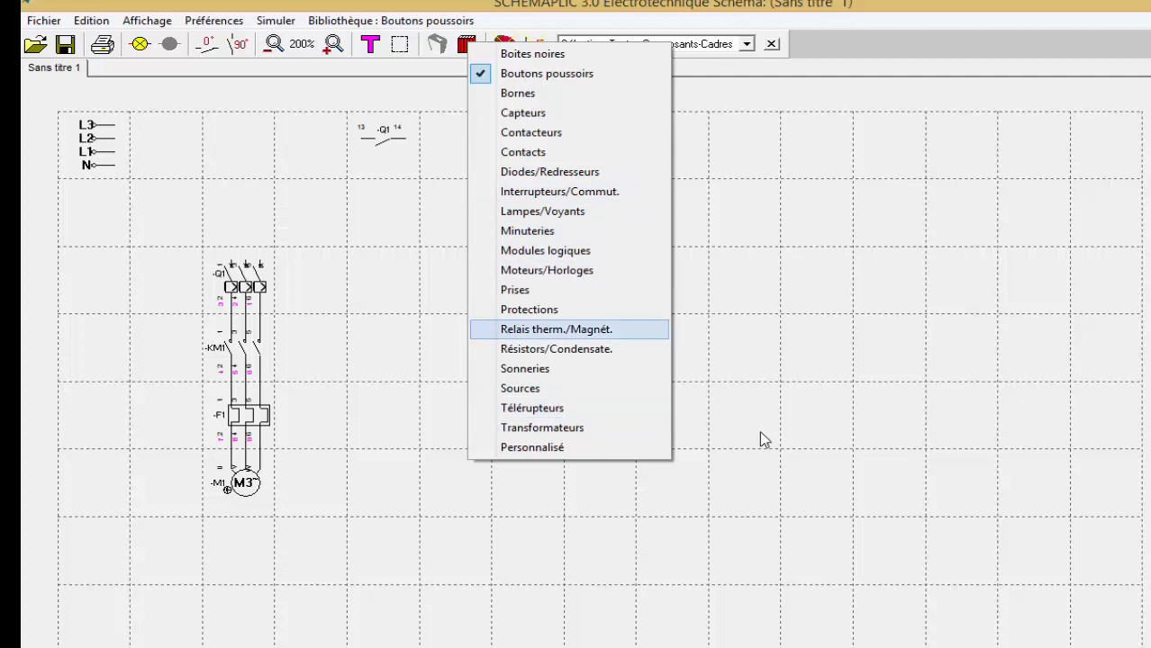
{"action": "key", "text": "Return"}
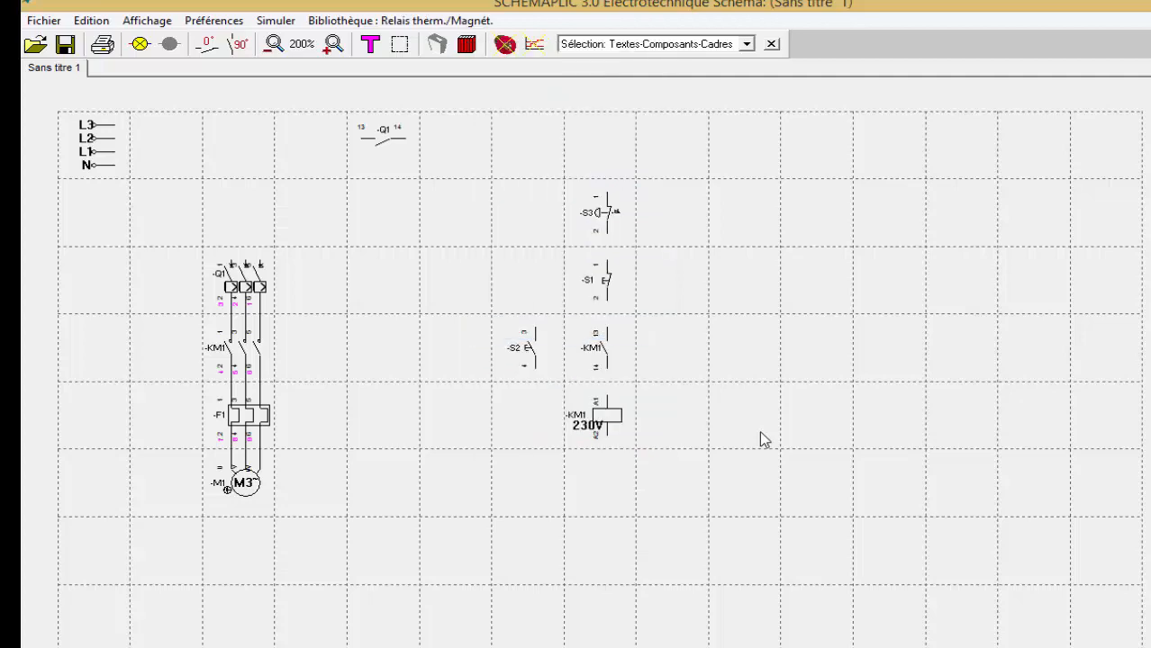
{"action": "left_click_drag", "start_coordinate": [749, 213], "coordinate": [607, 145]}
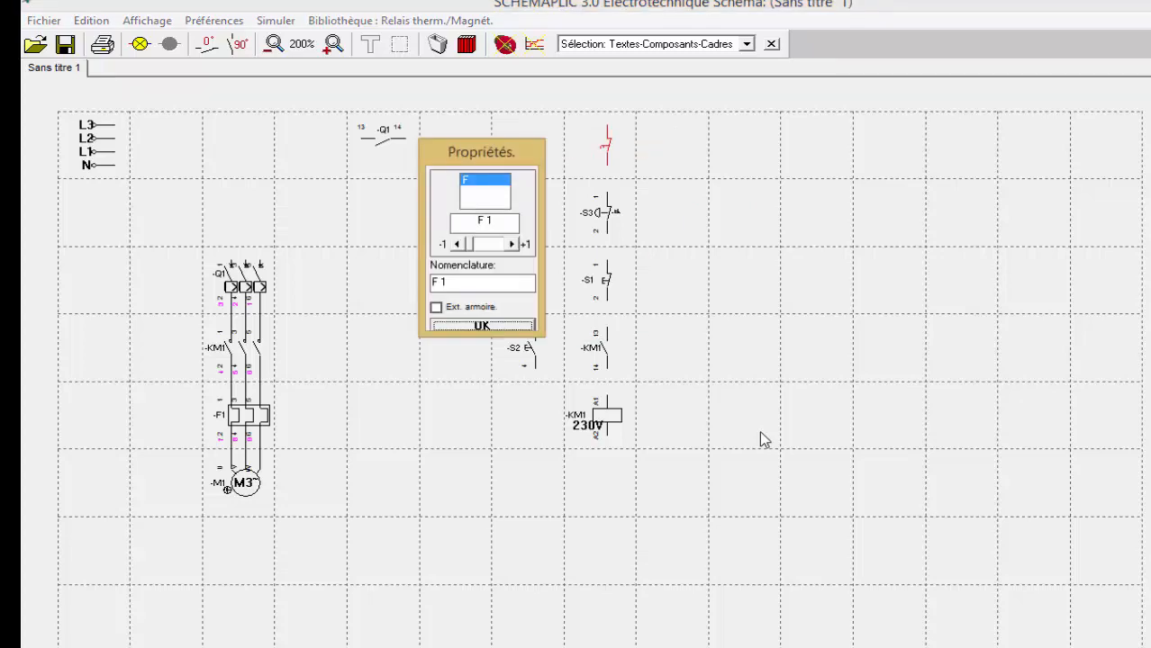
{"action": "key", "text": "Return"}
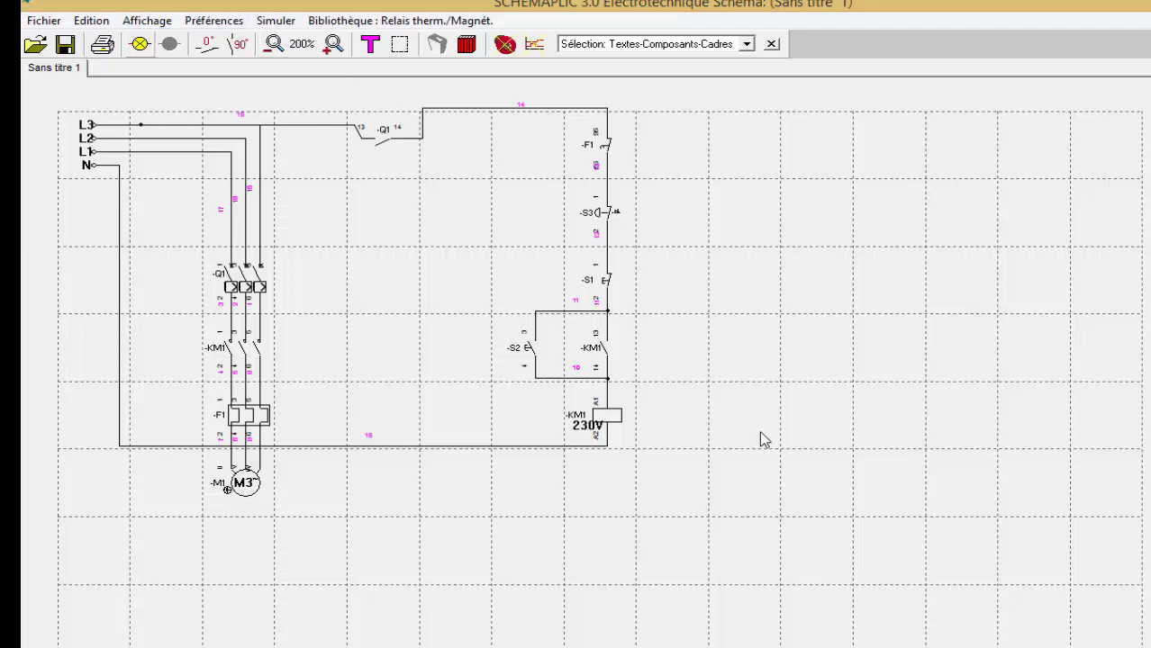
Start the simulation and operate circuit breaker Q1: close it, open it and close it again.
{"action": "left_click", "coordinate": [140, 44]}
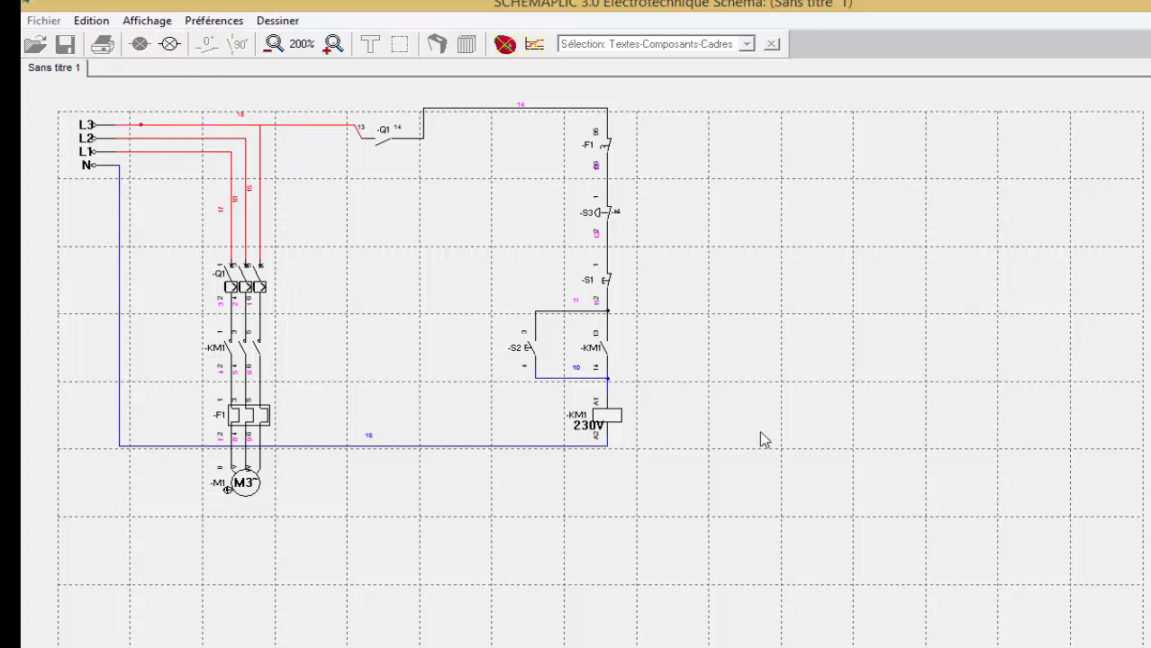
{"action": "left_click", "coordinate": [243, 275]}
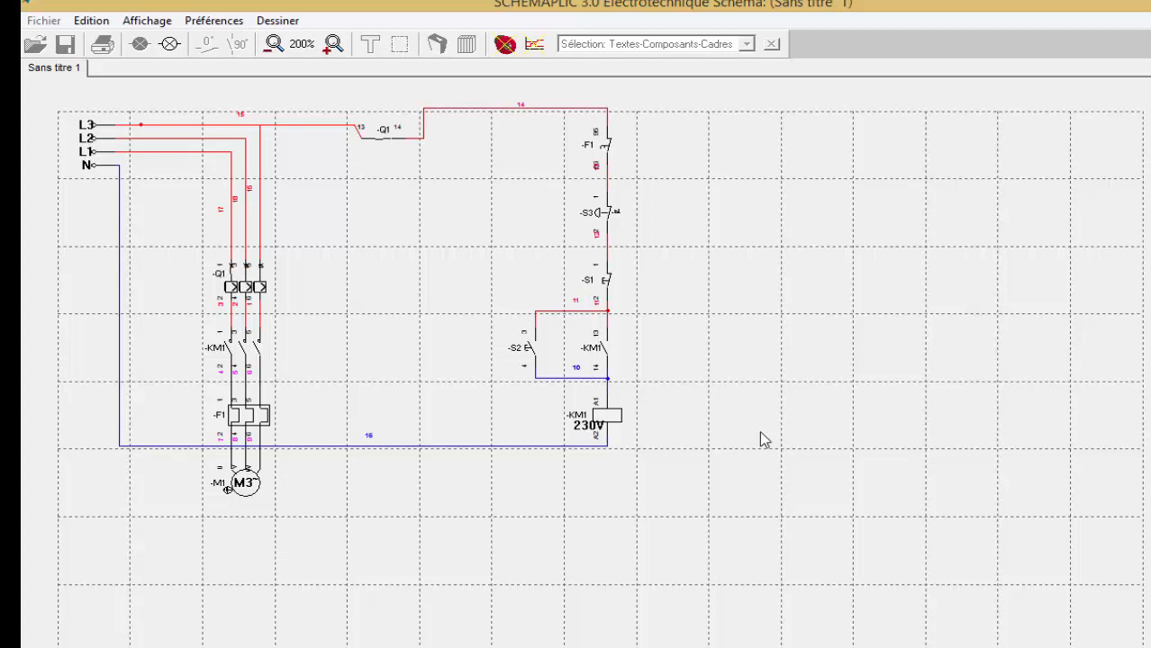
{"action": "left_click", "coordinate": [243, 276]}
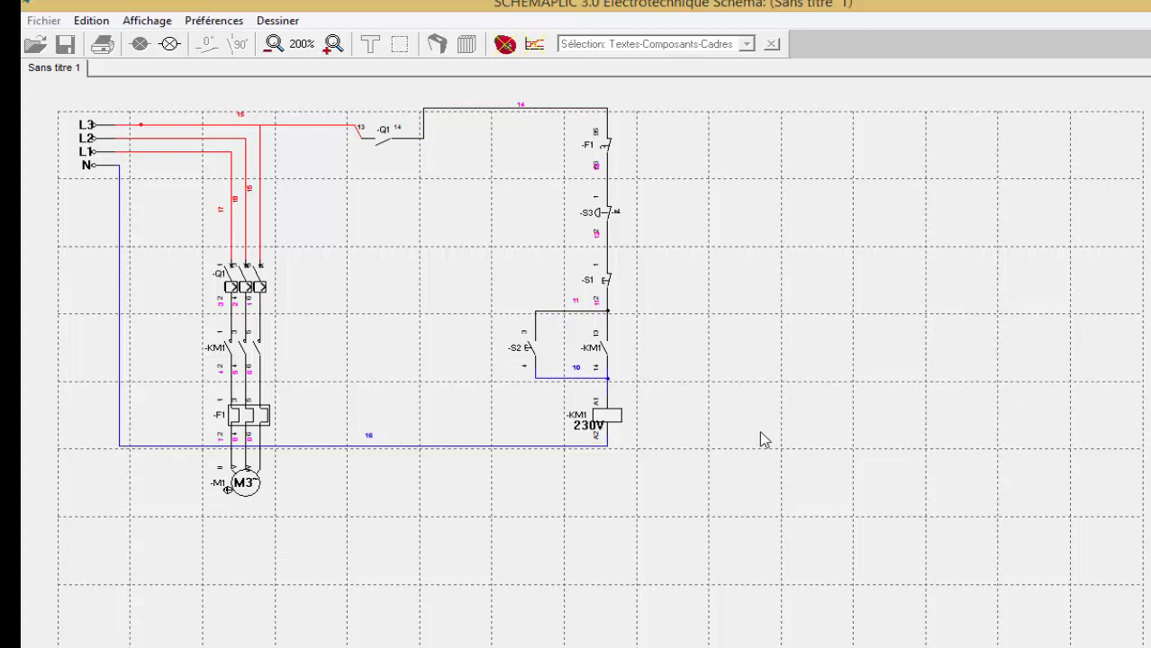
{"action": "key", "text": "q"}
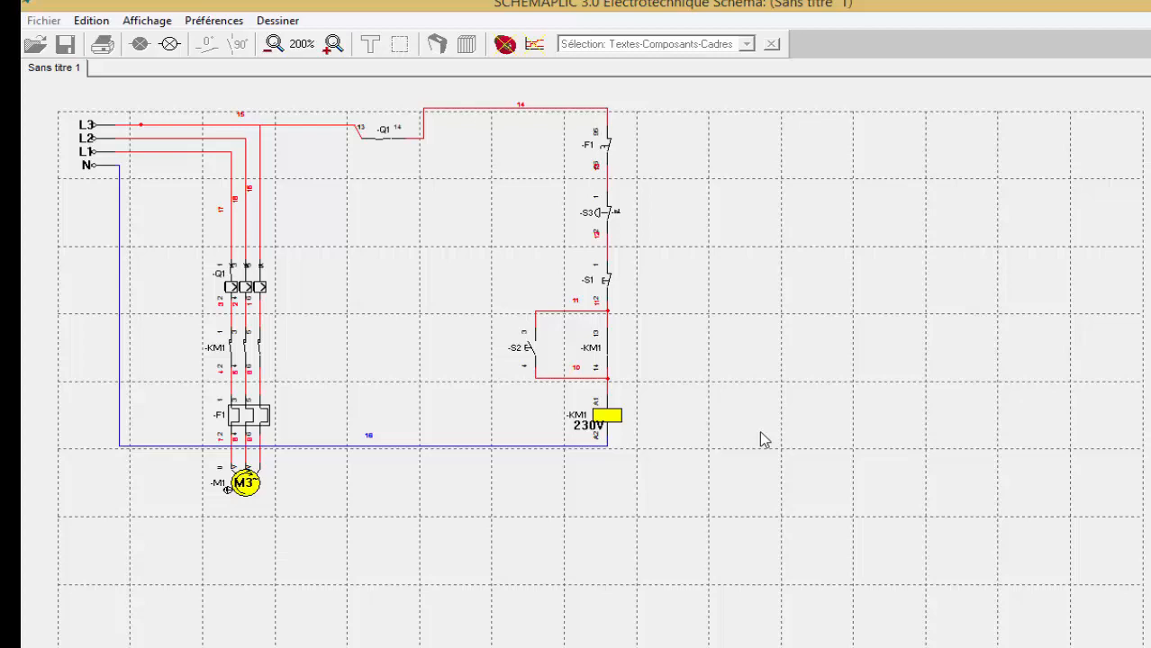
Test the simulated motor's stop and start cycles using stop button S1, start button S2 and emergency stop S3.
{"action": "key", "text": "1"}
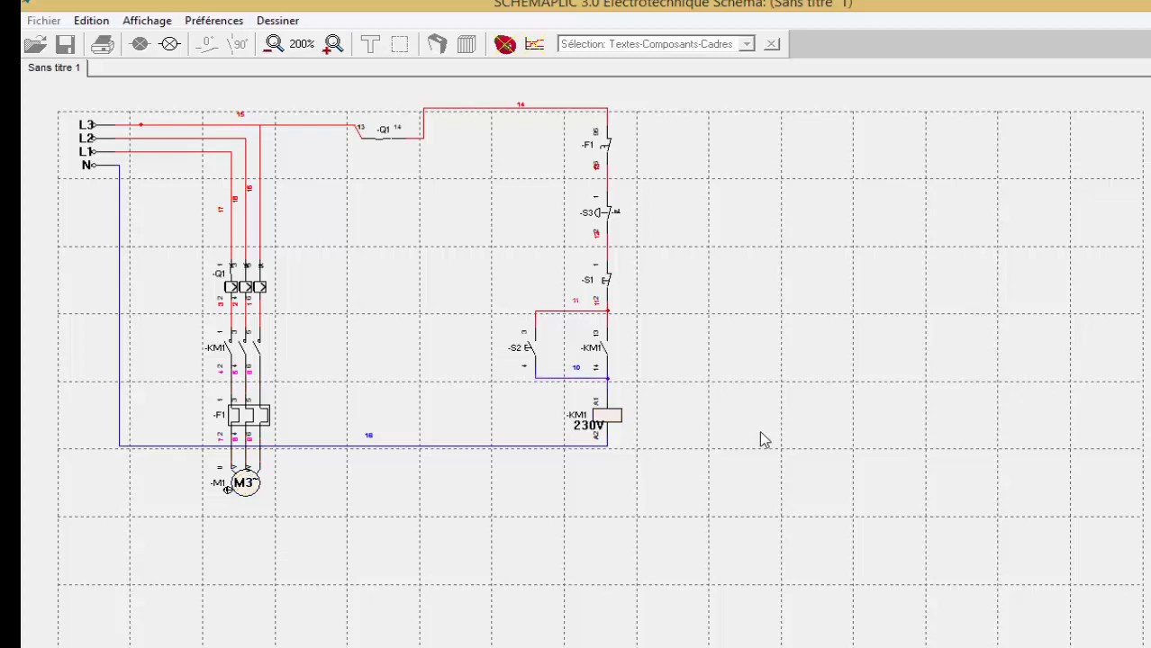
{"action": "key", "text": "2"}
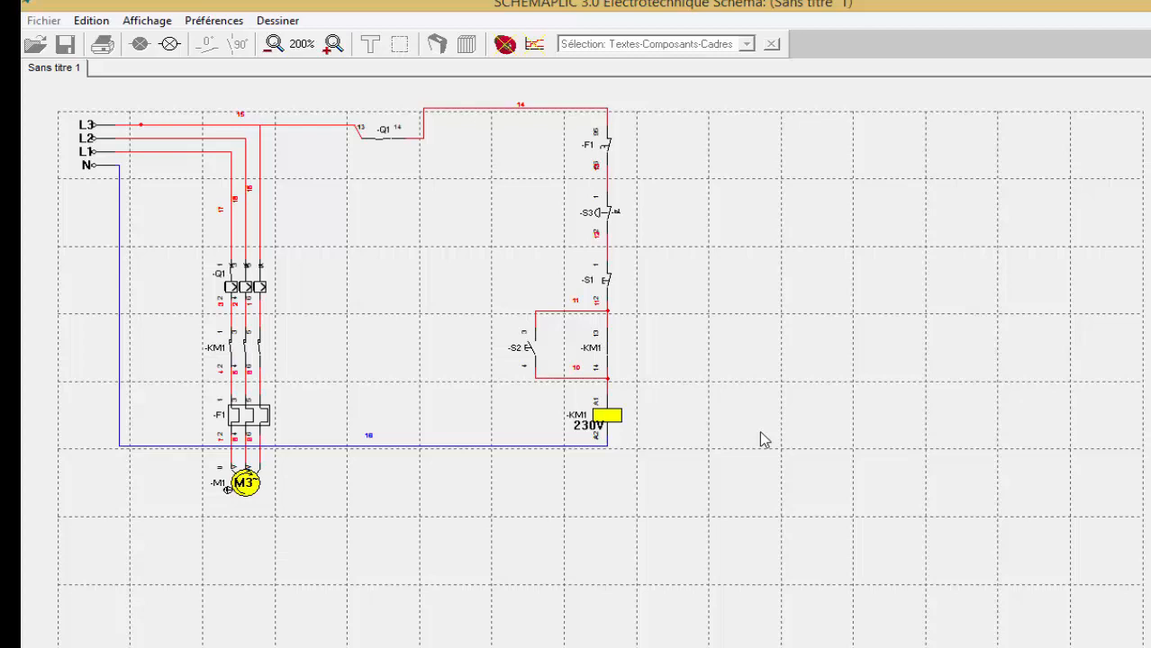
{"action": "key", "text": "3"}
{"action": "key", "text": "1"}
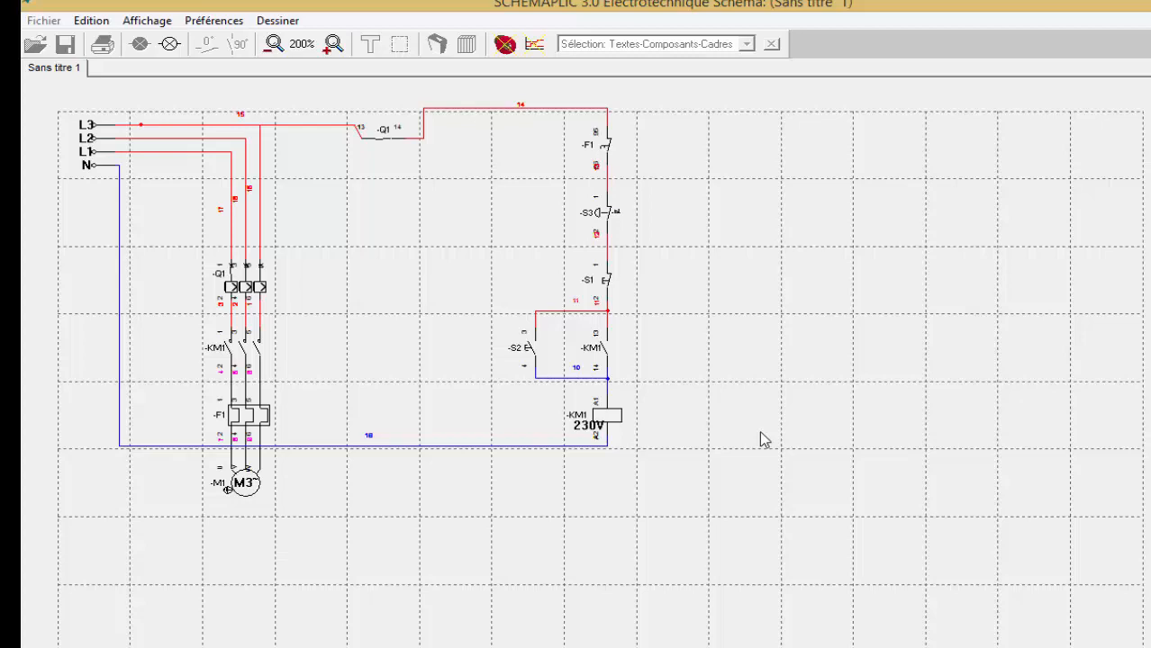
{"action": "key", "text": "2"}
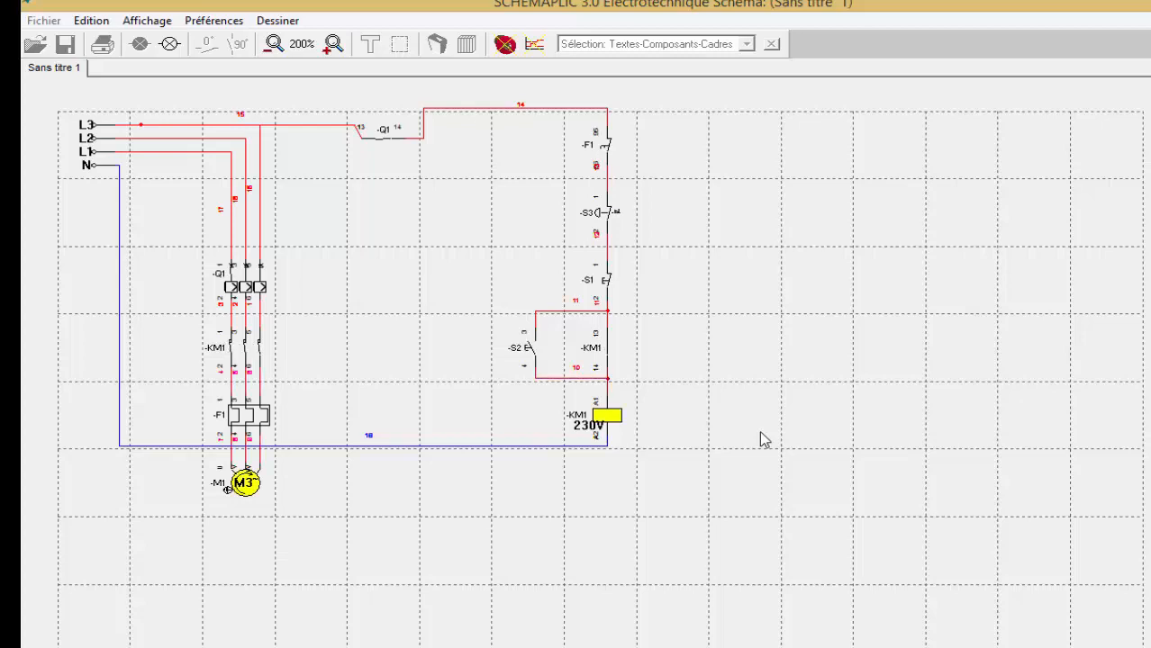
{"action": "key", "text": "1"}
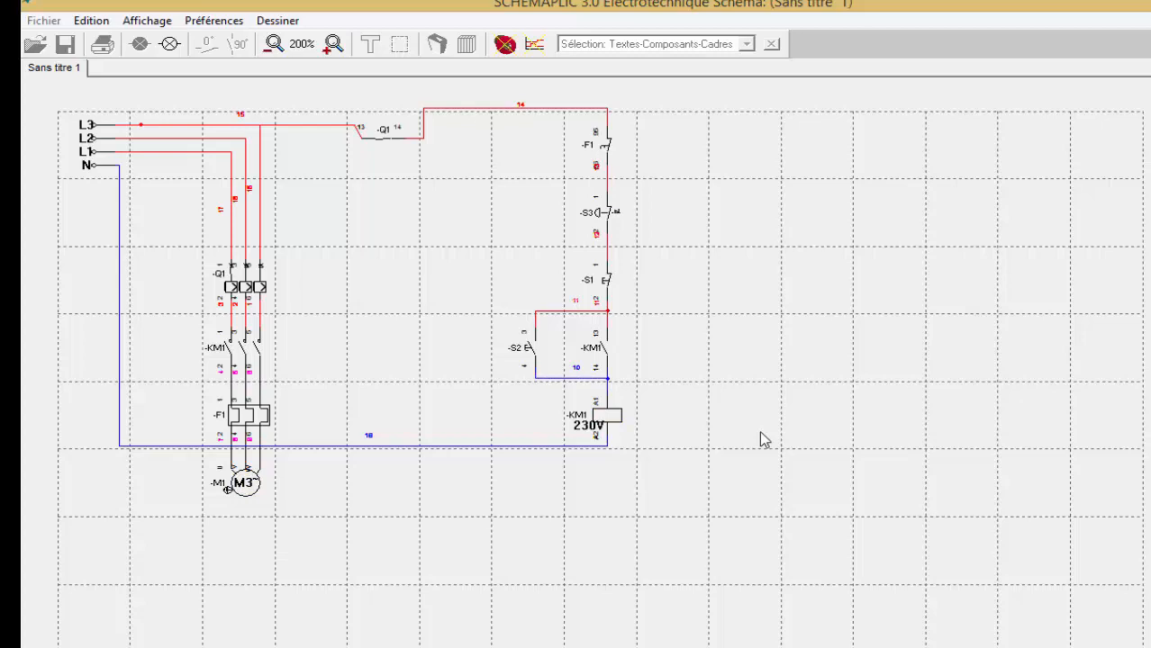
Engage emergency stop S3 and try to start the simulated motor with S2.
{"action": "key", "text": "3"}
{"action": "key", "text": "2"}
{"action": "key", "text": "2"}
{"action": "key", "text": "XF86AudioRaiseVolume"}
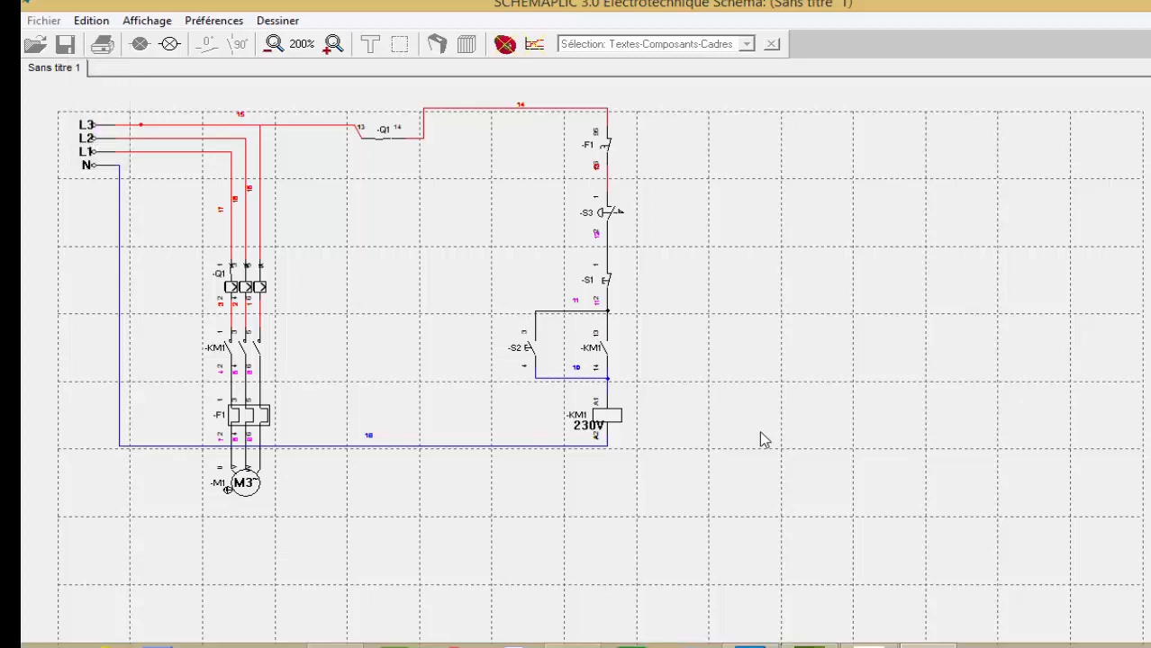
{"action": "key", "text": "super+b"}
{"action": "key", "text": "Return"}
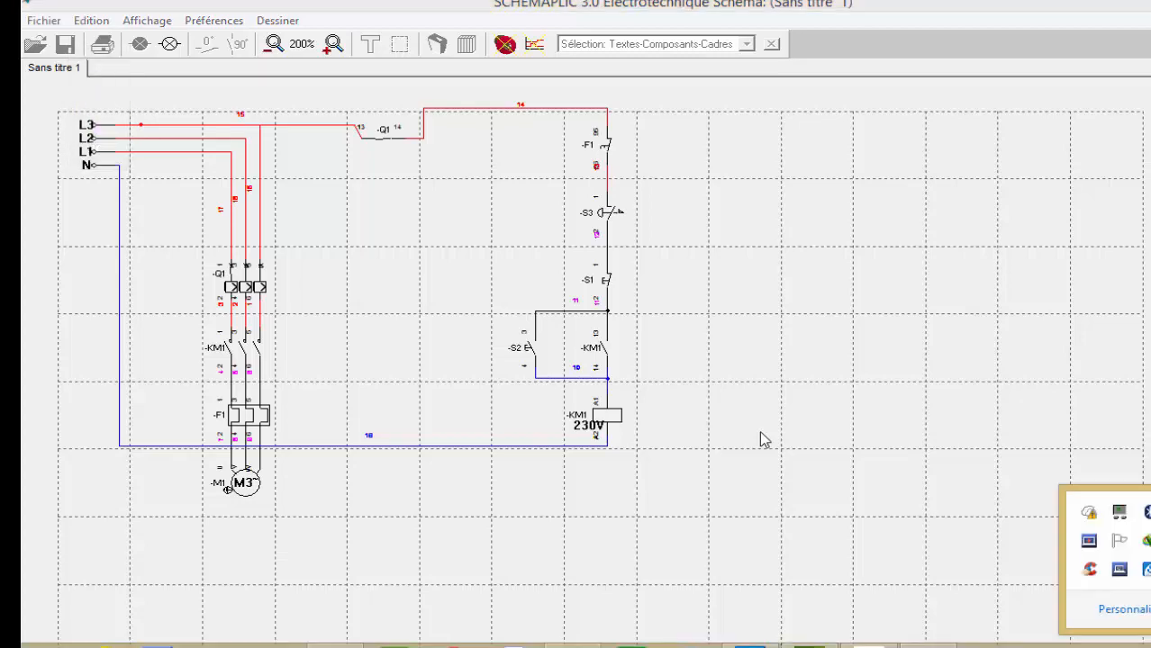